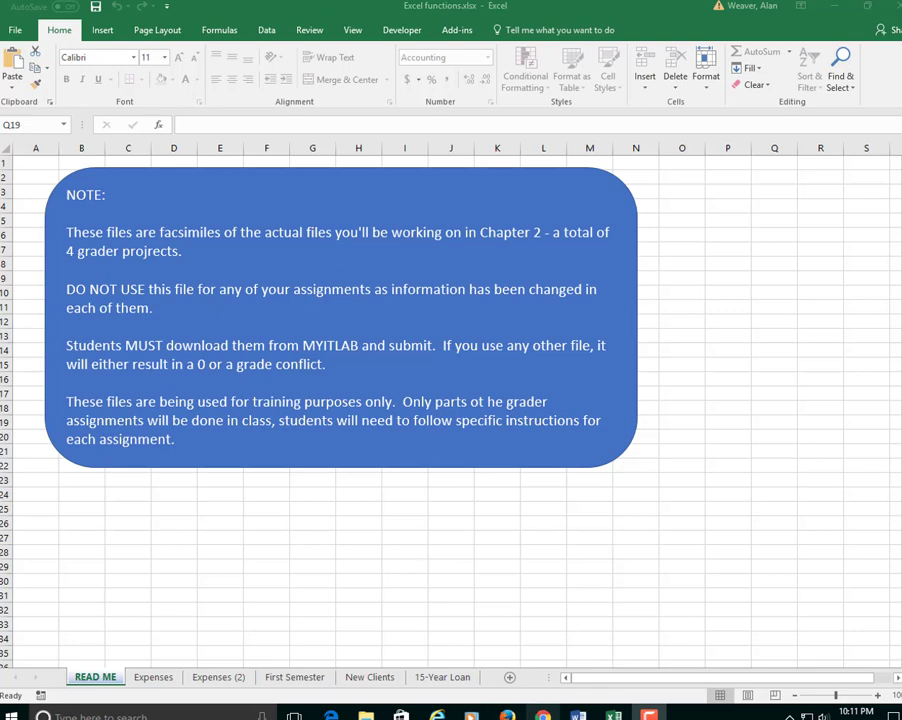
Open the Expenses worksheet containing the Travel Expense Report
{"action": "mouse_move", "coordinate": [542, 716]}
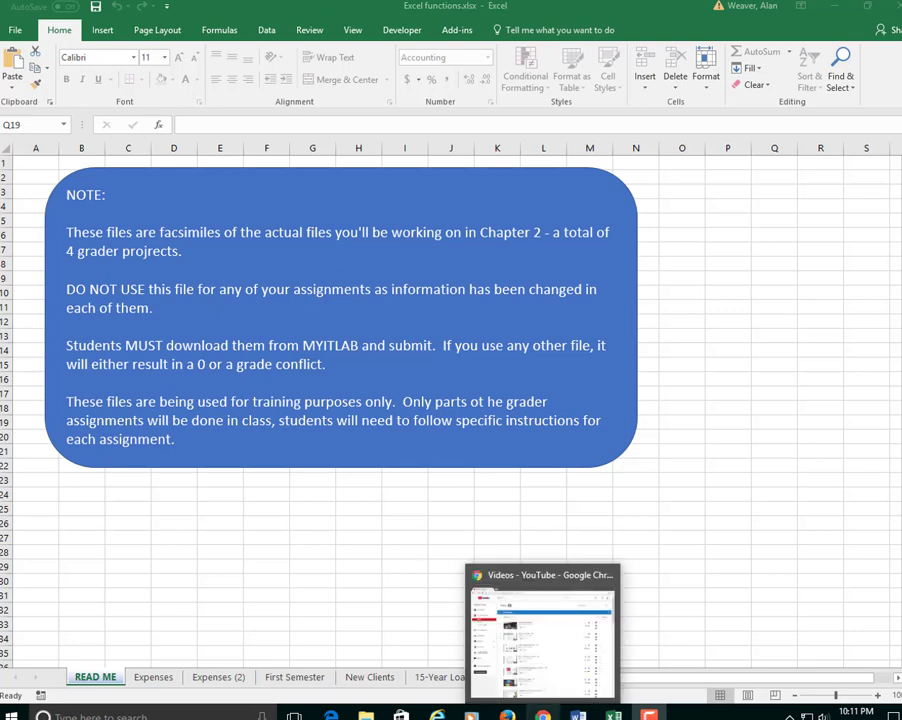
{"action": "left_click", "coordinate": [153, 679]}
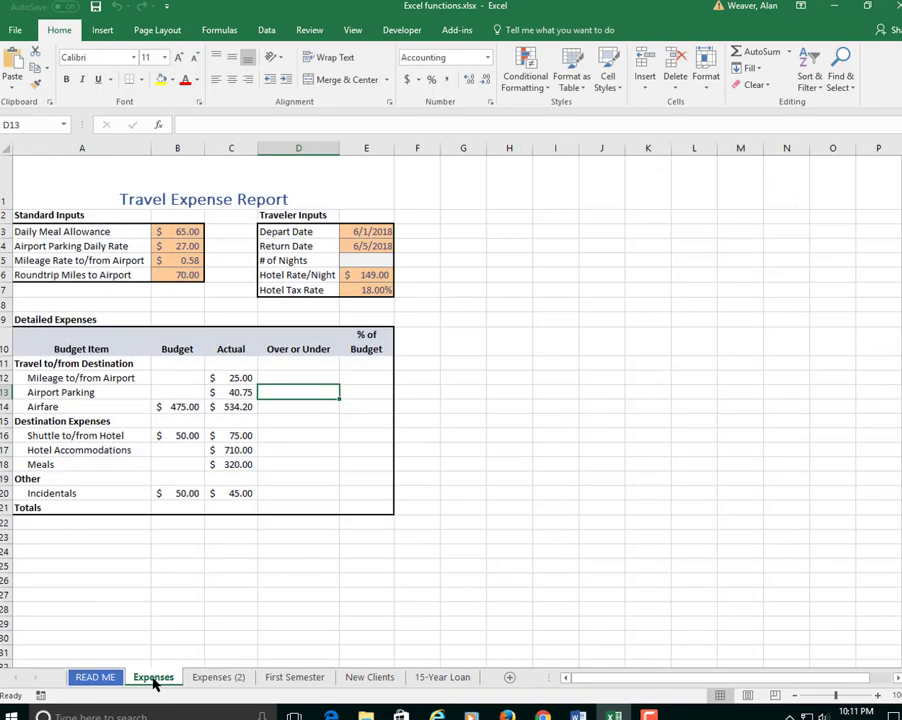
{"action": "left_click", "coordinate": [186, 380]}
{"action": "left_click", "coordinate": [360, 260]}
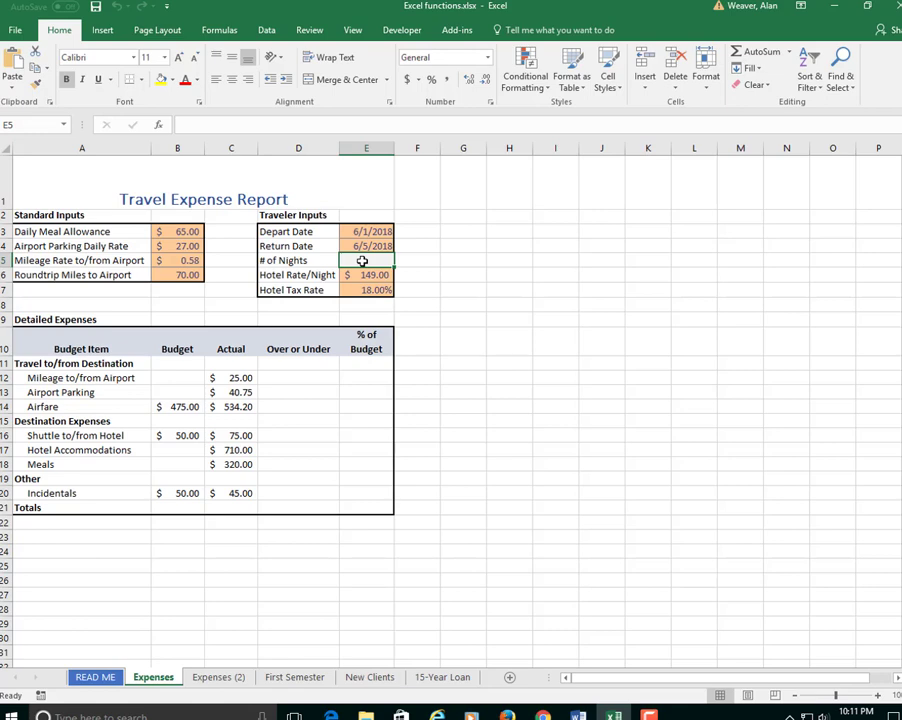
{"action": "left_click", "coordinate": [463, 320]}
Calculate the # of Nights in cell E5 by subtracting the depart date from the return date with =E4-E3
{"action": "left_click", "coordinate": [365, 259]}
{"action": "type", "text": "="}
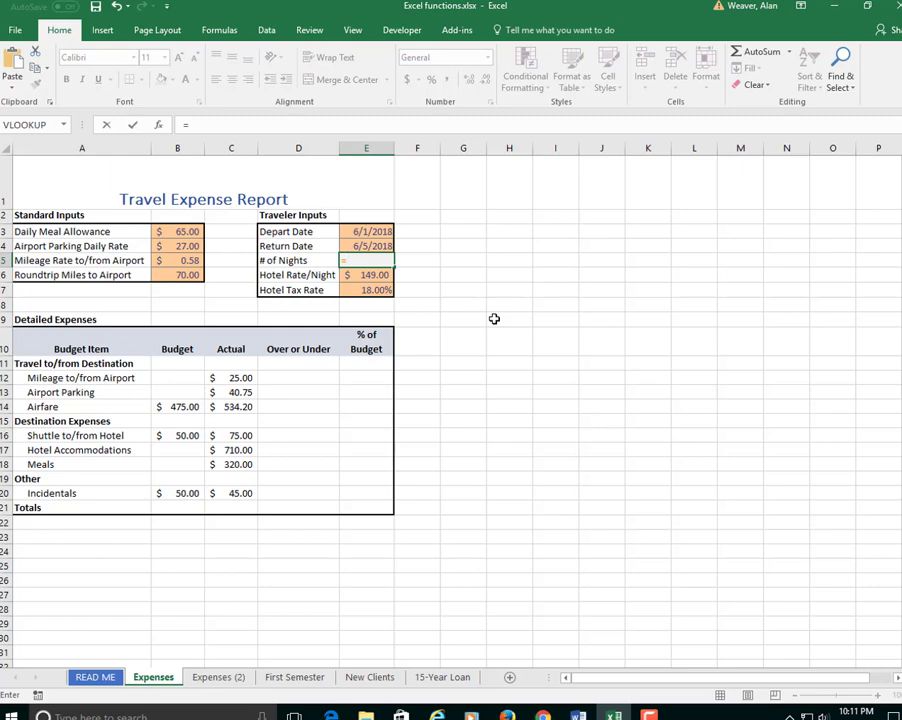
{"action": "key", "text": "Up"}
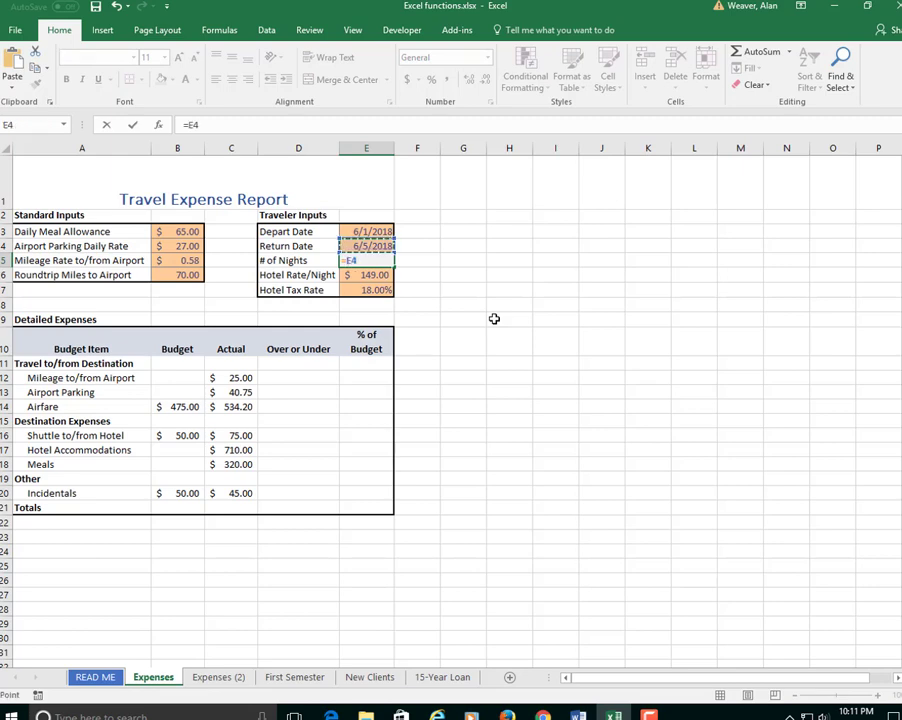
{"action": "type", "text": "-"}
{"action": "key", "text": "Up"}
{"action": "key", "text": "Up"}
{"action": "key", "text": "ctrl+Return"}
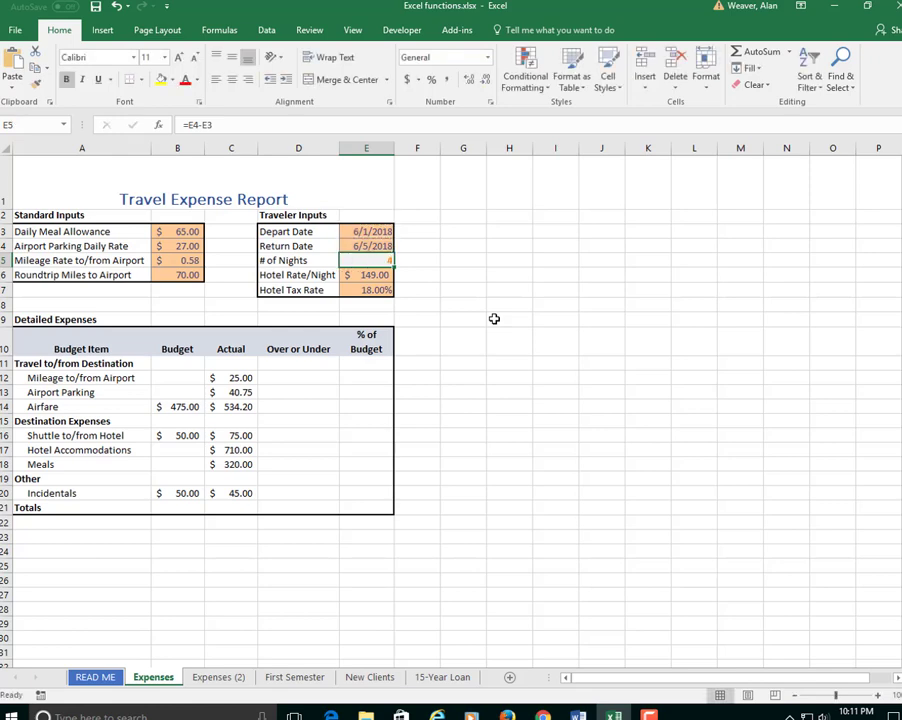
Calculate the Mileage to/from Airport budget in B12 as roundtrip miles times mileage rate with =B6*B5
{"action": "left_click", "coordinate": [178, 394]}
{"action": "left_click", "coordinate": [180, 377]}
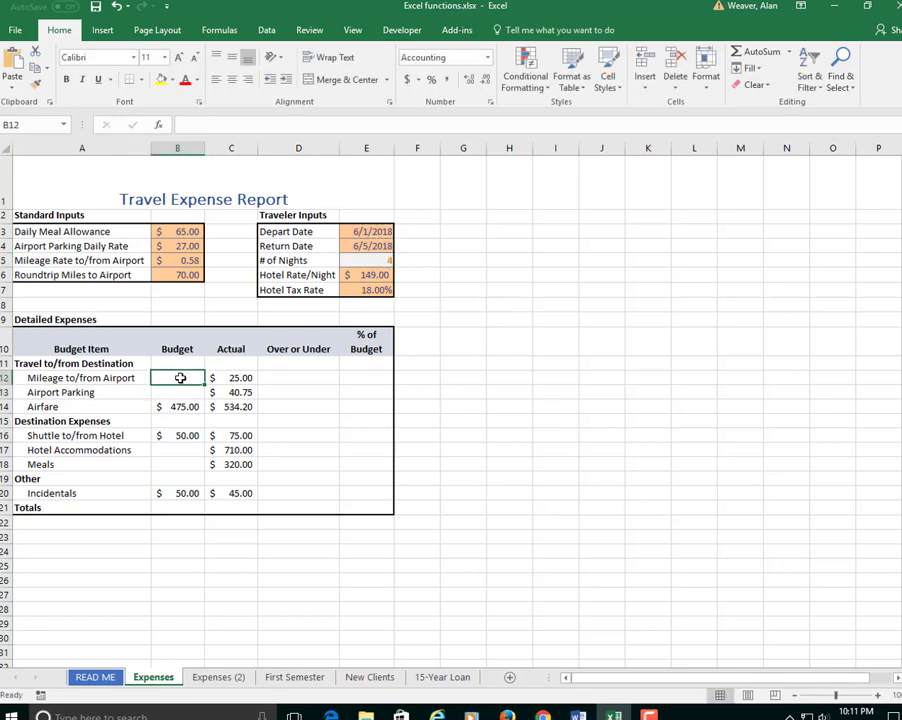
{"action": "left_click", "coordinate": [214, 376]}
{"action": "left_click", "coordinate": [190, 383]}
{"action": "type", "text": "="}
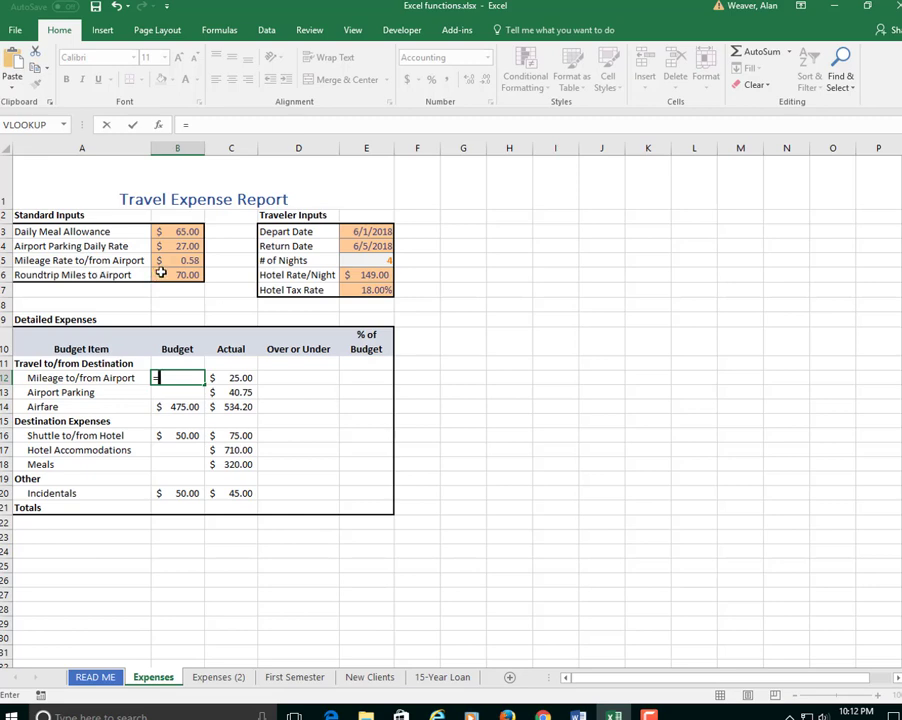
{"action": "left_click", "coordinate": [185, 275]}
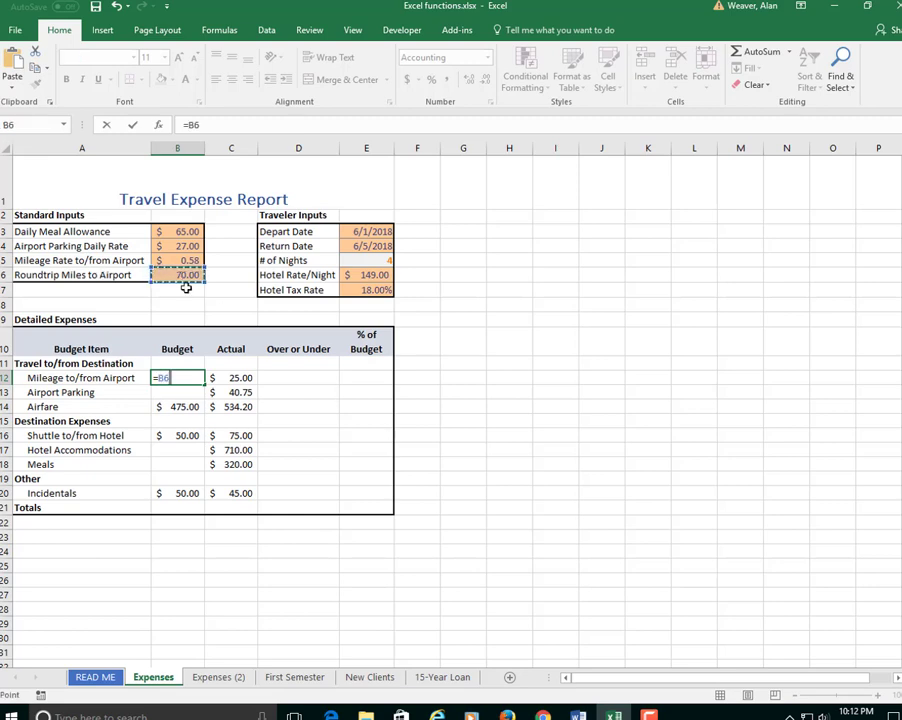
{"action": "type", "text": "*"}
{"action": "left_click", "coordinate": [185, 259]}
{"action": "key", "text": "Return"}
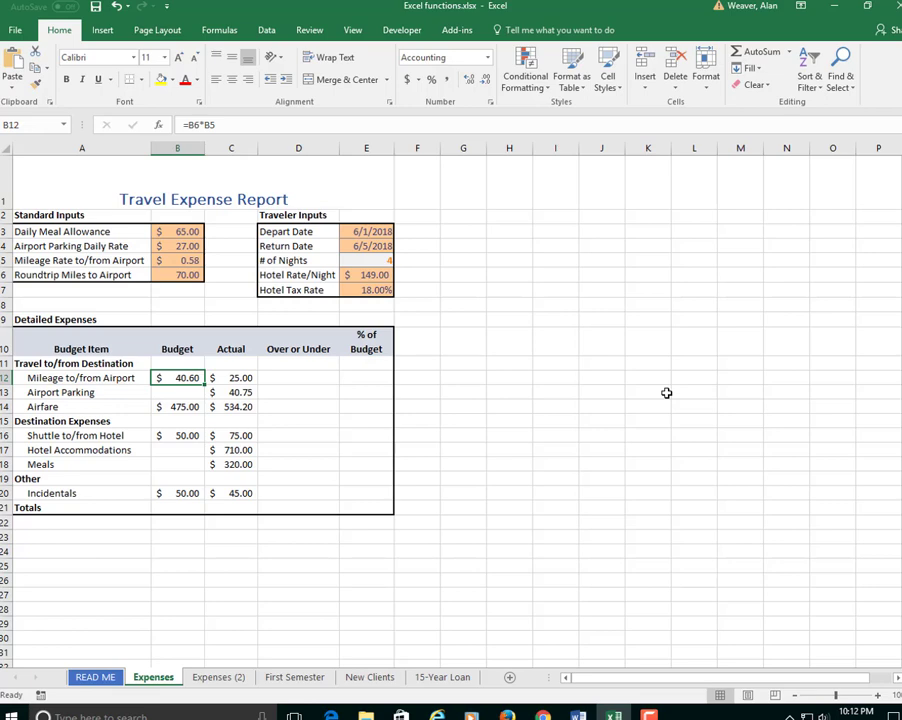
{"action": "key", "text": "Right"}
{"action": "key", "text": "Right"}
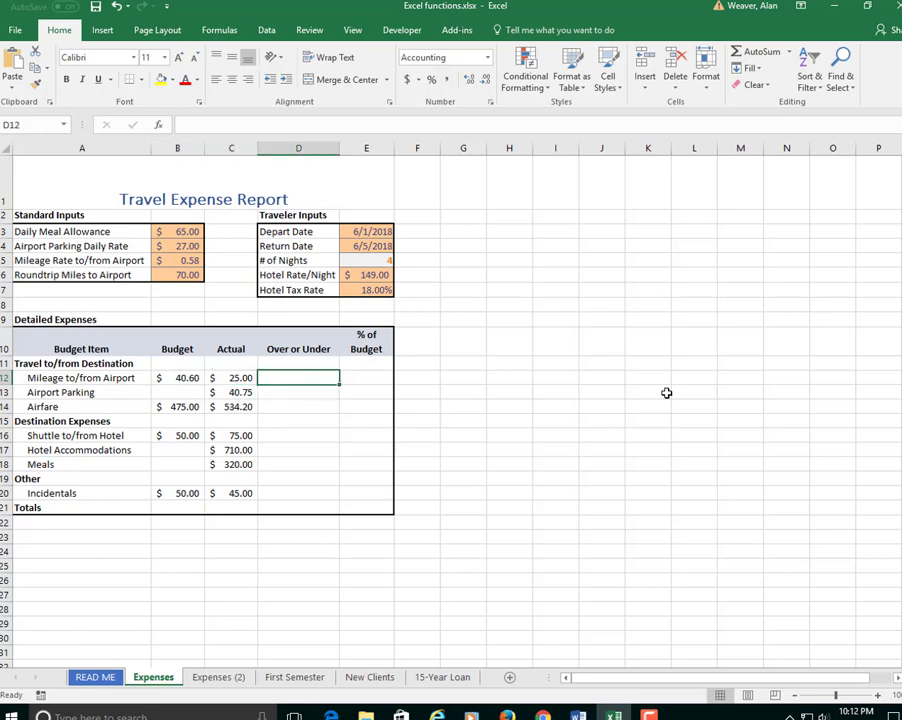
{"action": "key", "text": "Left"}
{"action": "key", "text": "Left"}
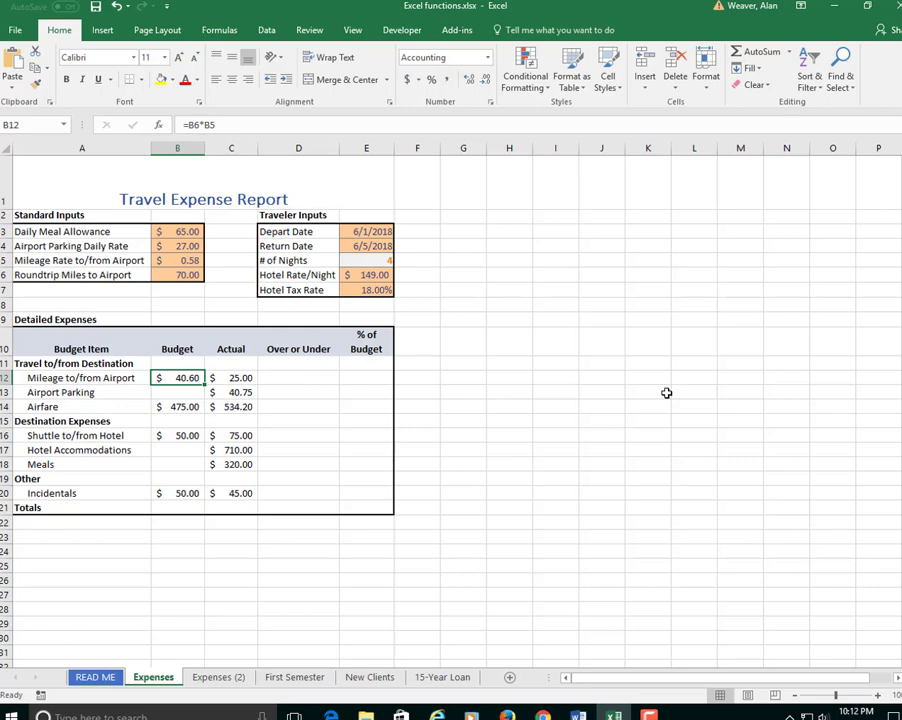
Calculate the Airport Parking budget in B13 as the daily parking rate times nights plus one with =B4*(E5+1)
{"action": "key", "text": "Down"}
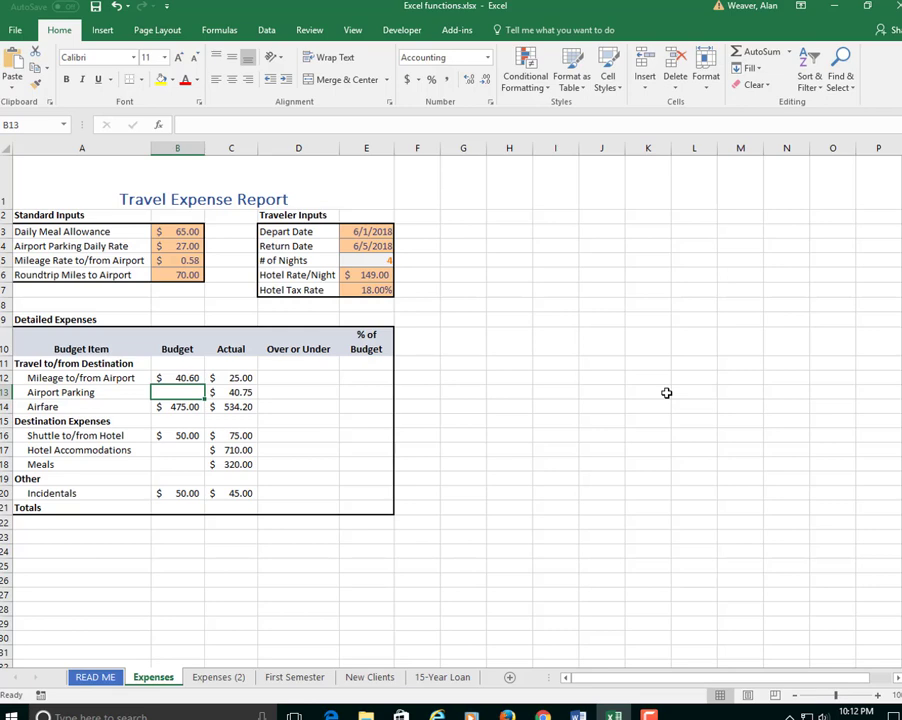
{"action": "left_click", "coordinate": [878, 695]}
{"action": "left_click", "coordinate": [879, 696]}
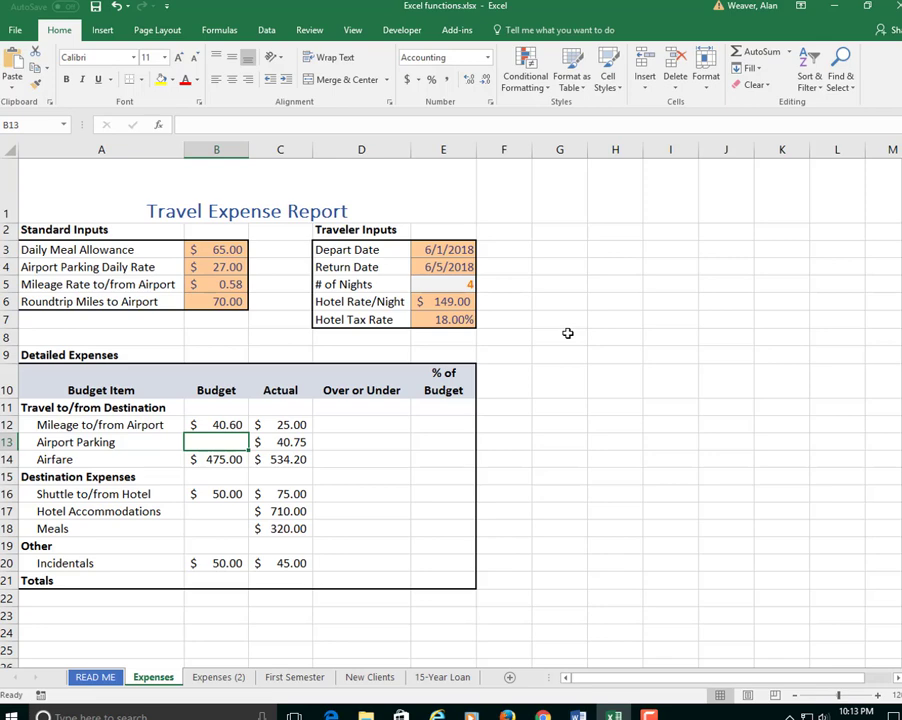
{"action": "type", "text": "="}
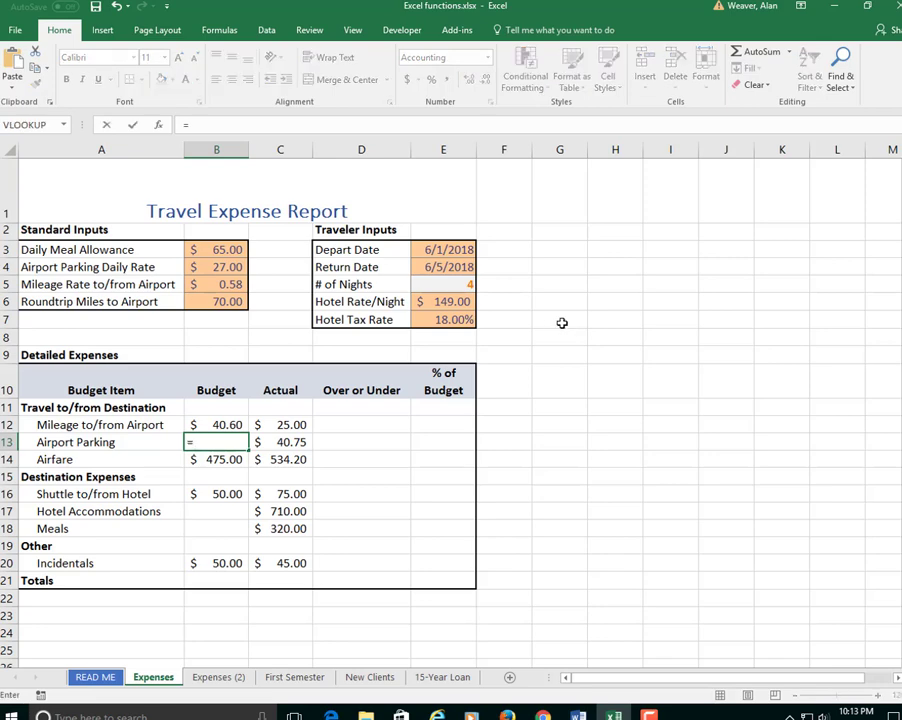
{"action": "left_click", "coordinate": [241, 267]}
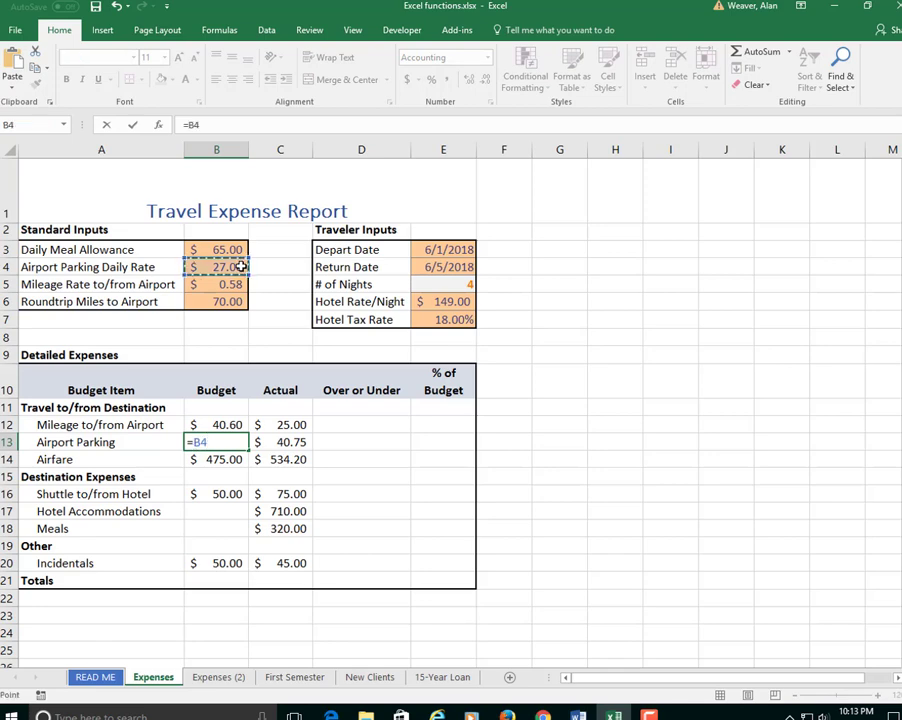
{"action": "type", "text": "*"}
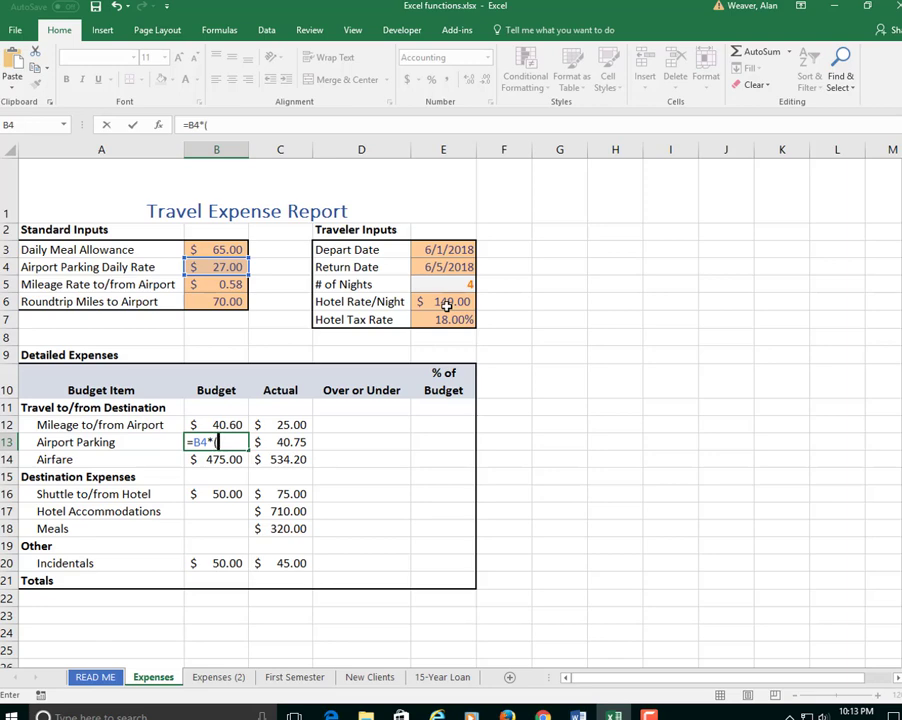
{"action": "type", "text": "("}
{"action": "left_click", "coordinate": [463, 285]}
{"action": "type", "text": "+1"}
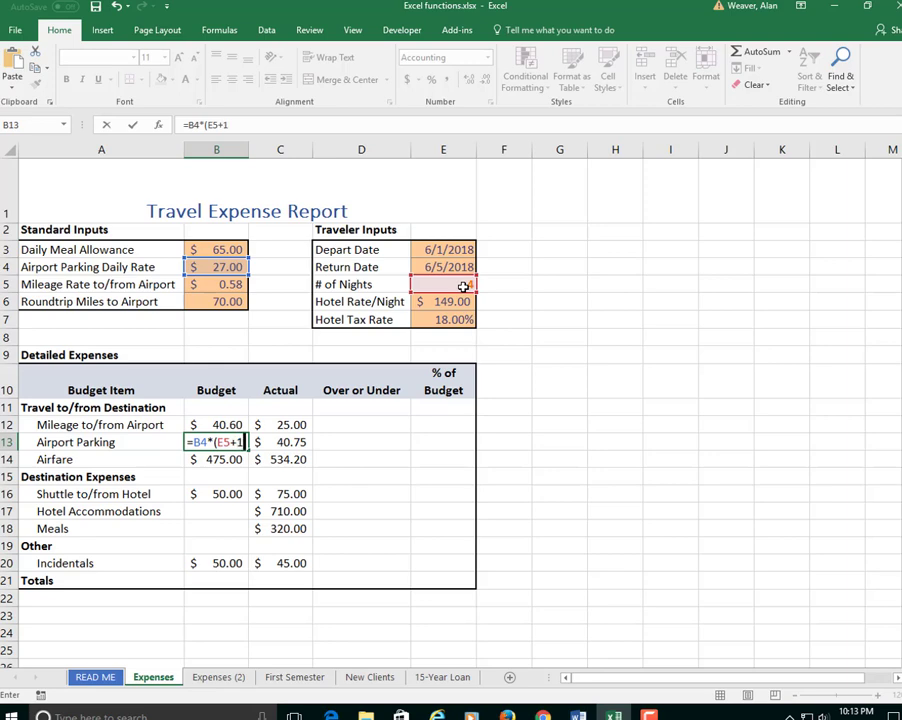
{"action": "type", "text": ")"}
{"action": "key", "text": "ctrl+Return"}
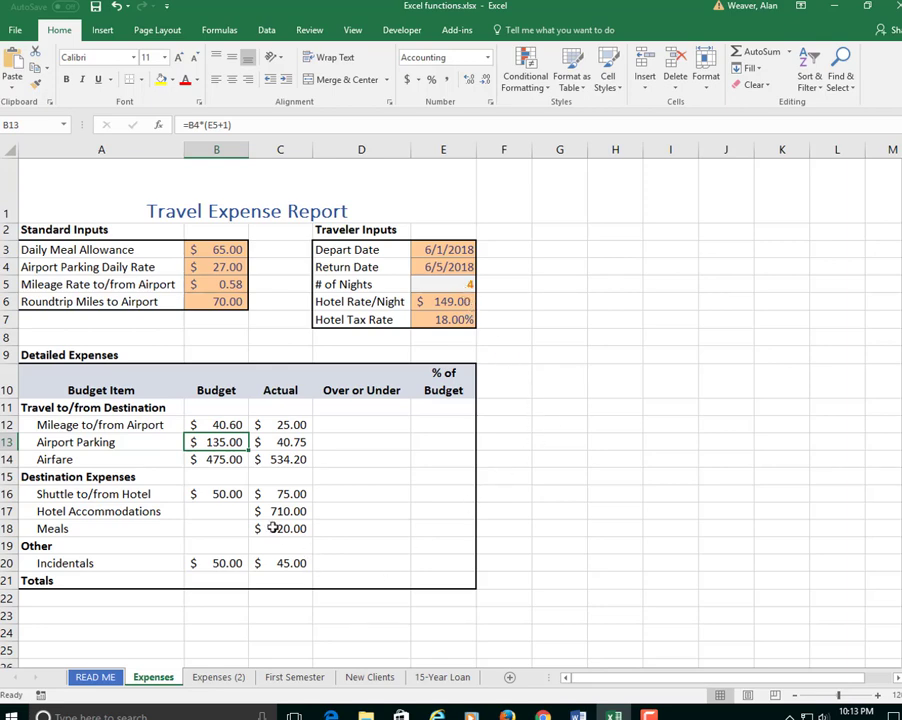
{"action": "left_click", "coordinate": [211, 514]}
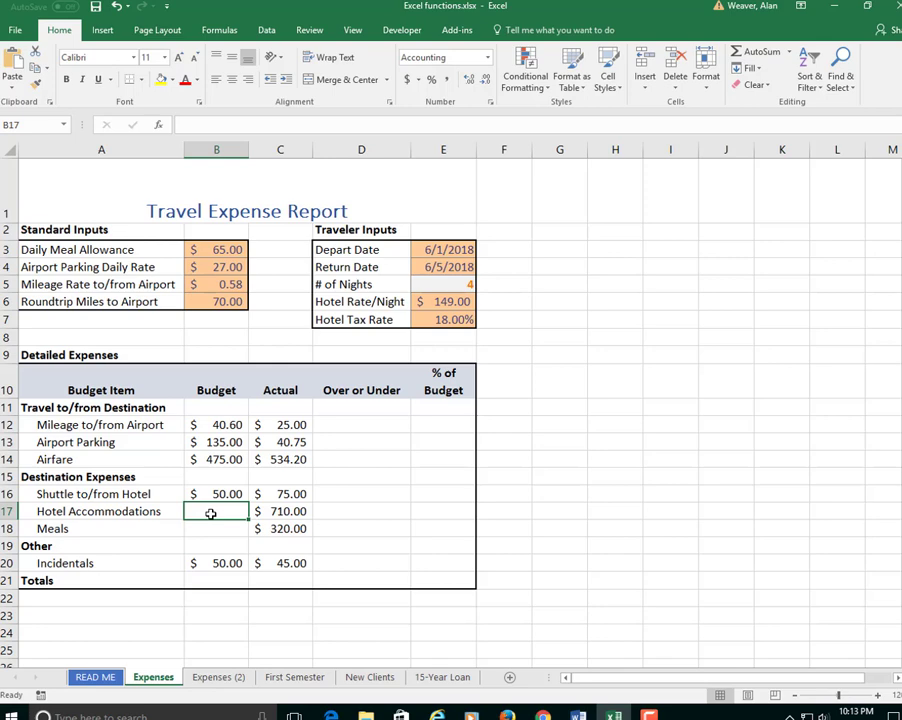
{"action": "left_click", "coordinate": [448, 287]}
{"action": "left_click_drag", "start_coordinate": [448, 287], "coordinate": [445, 316]}
{"action": "left_click", "coordinate": [600, 356]}
{"action": "left_click", "coordinate": [452, 319]}
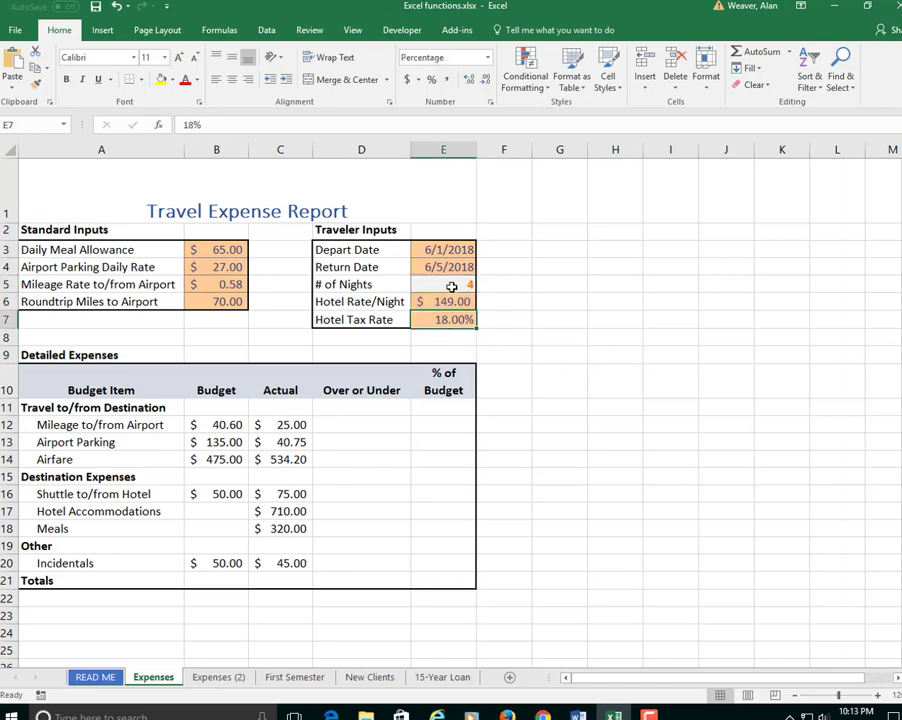
{"action": "left_click", "coordinate": [452, 287]}
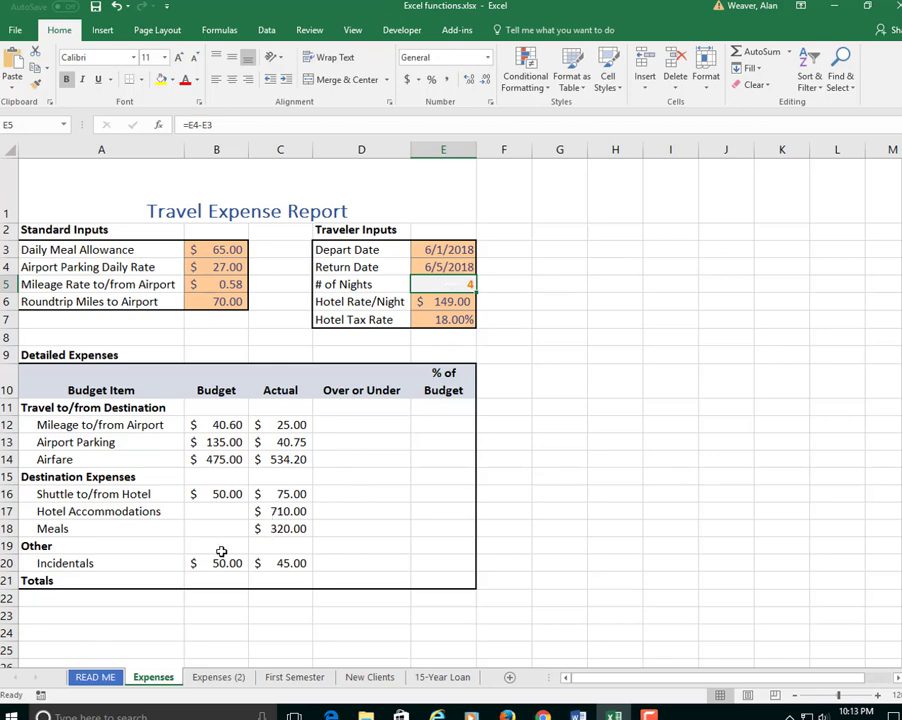
Begin the Hotel Accommodations budget formula in B17 with nights times hotel rate in parentheses, =(E5*E6)
{"action": "left_click", "coordinate": [213, 513]}
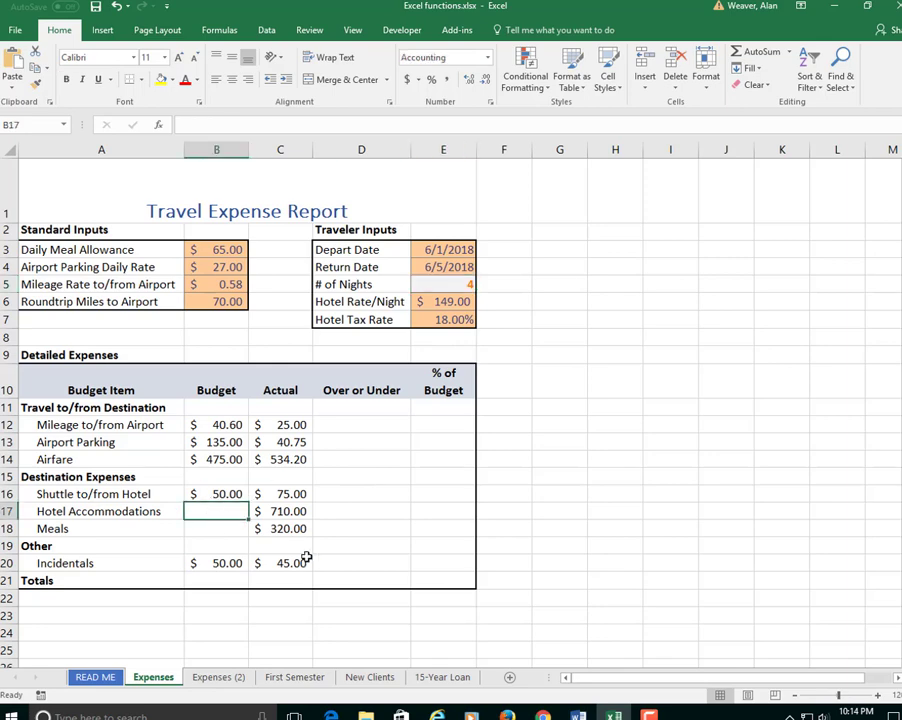
{"action": "type", "text": "="}
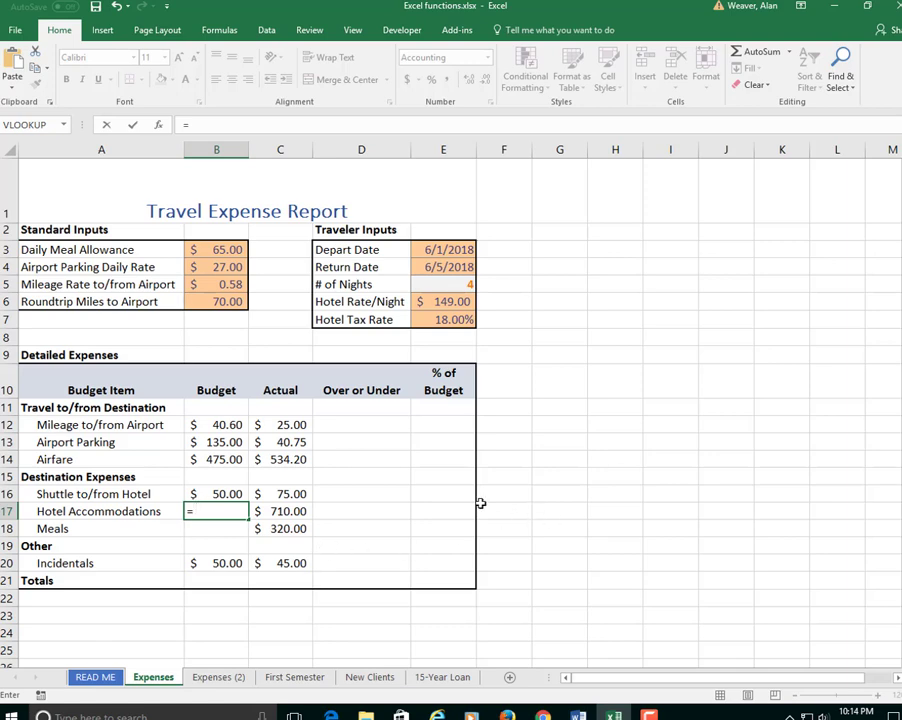
{"action": "type", "text": "*"}
{"action": "left_click", "coordinate": [462, 284]}
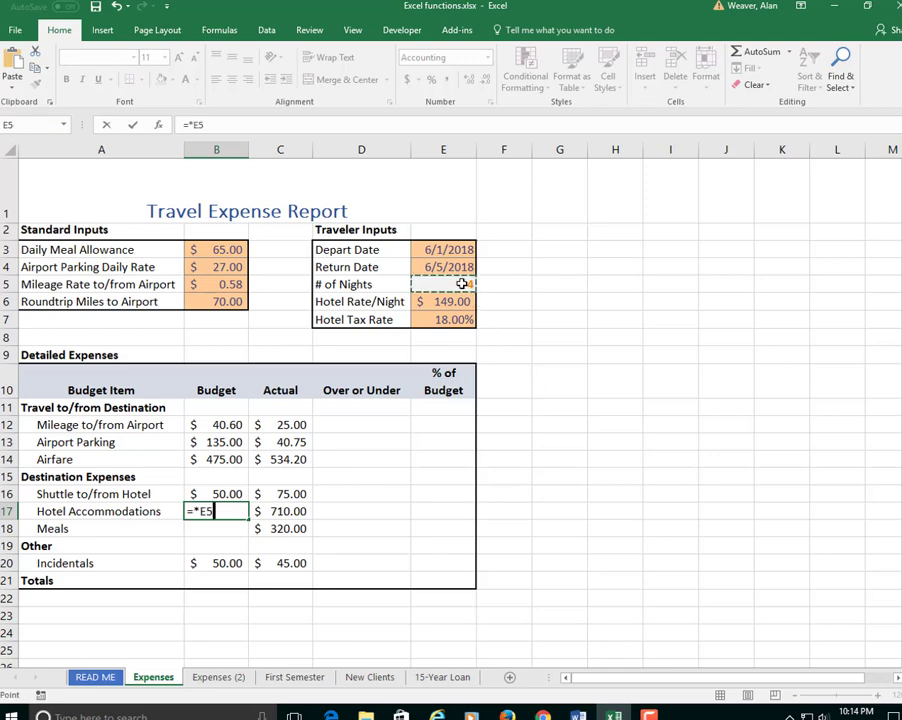
{"action": "left_click", "coordinate": [228, 508]}
{"action": "key", "text": "BackSpace"}
{"action": "key", "text": "BackSpace"}
{"action": "key", "text": "BackSpace"}
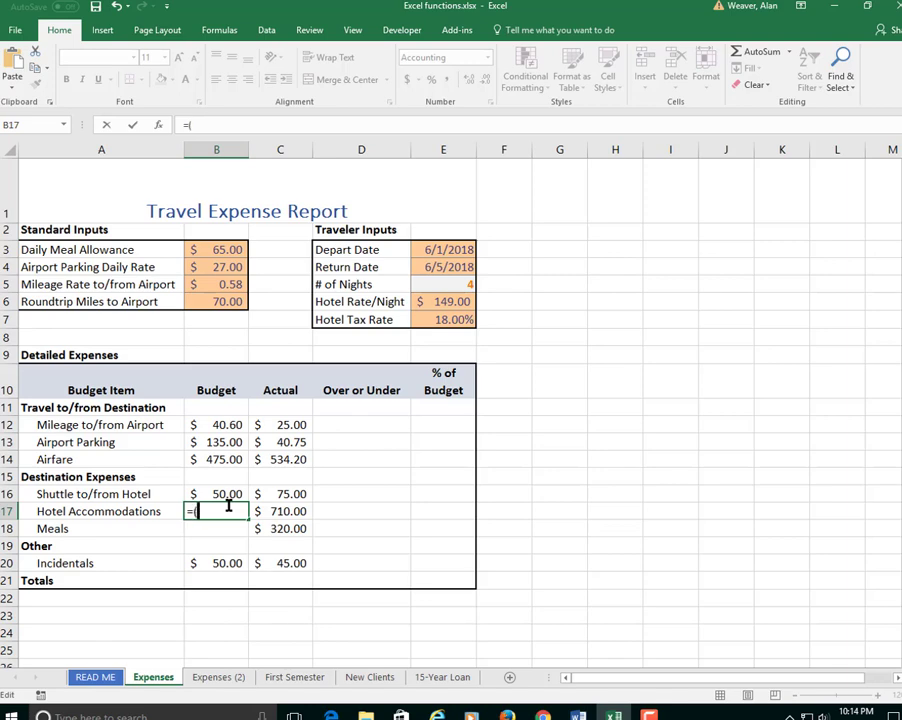
{"action": "type", "text": "("}
{"action": "left_click", "coordinate": [458, 285]}
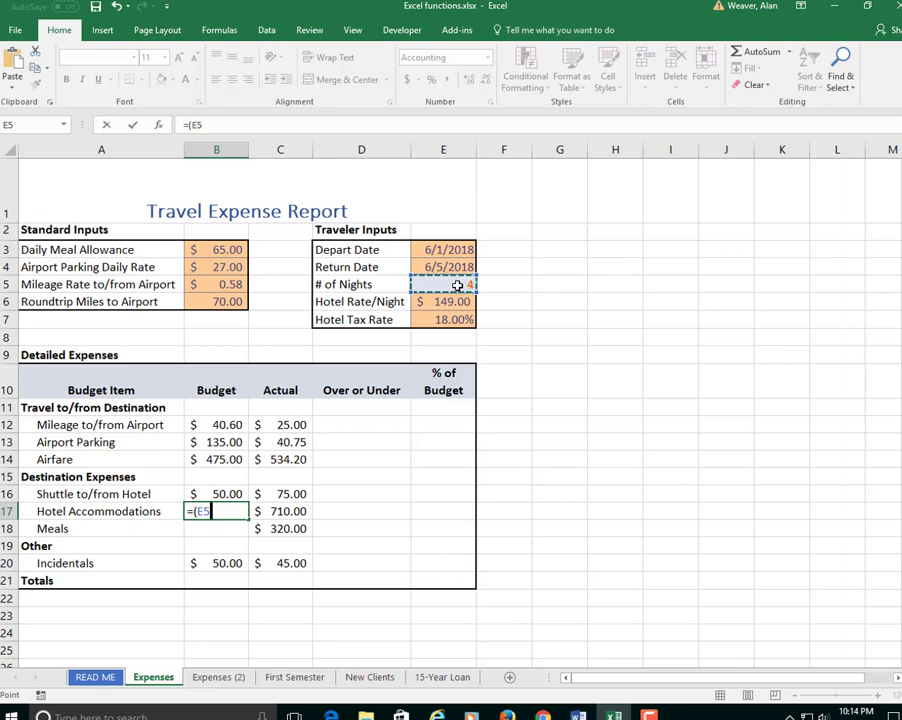
{"action": "type", "text": "*"}
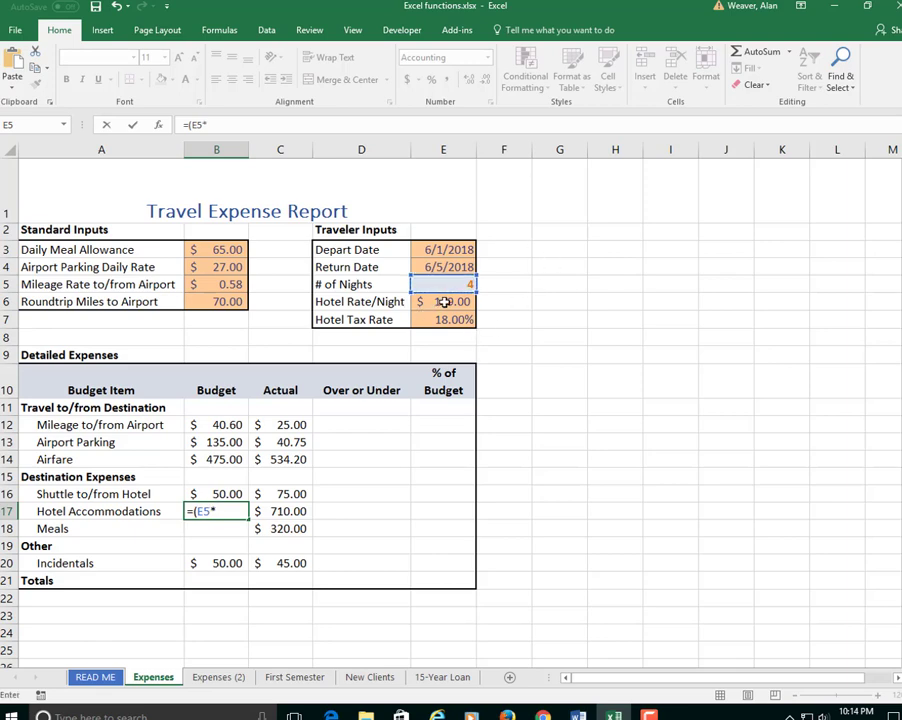
{"action": "left_click", "coordinate": [447, 302]}
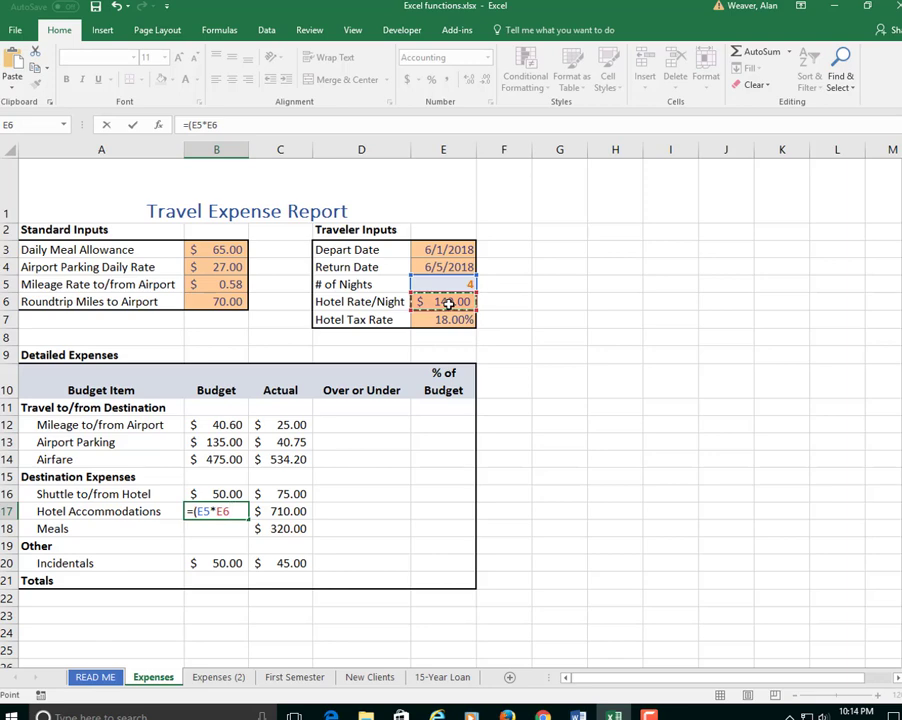
{"action": "type", "text": ")"}
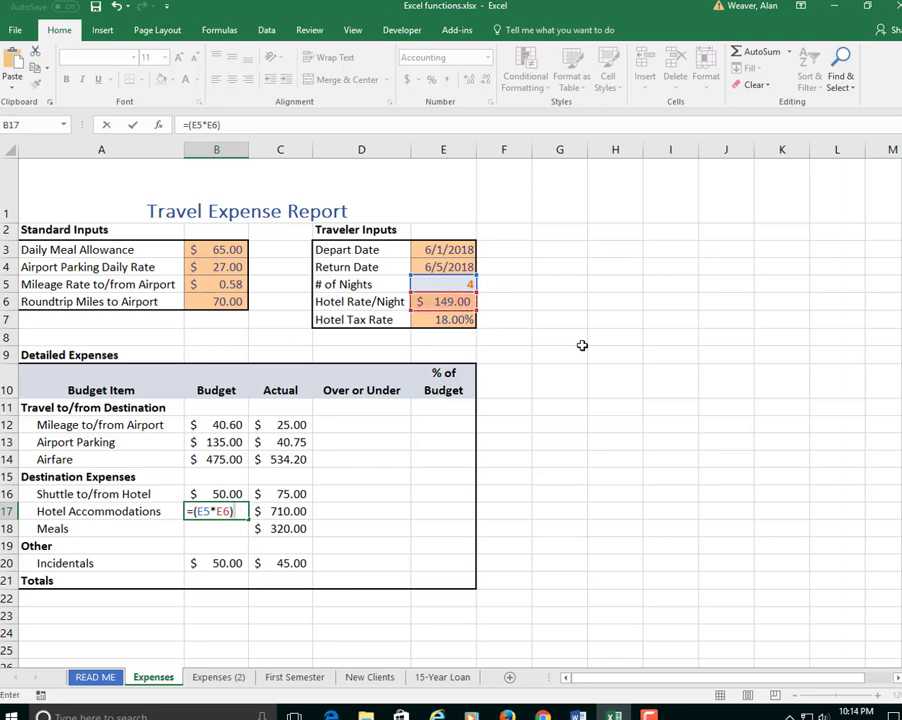
Complete the B17 formula with the hotel tax factor (1+E7), accepting the corrected form =(E5*E6)*(1+E7)
{"action": "type", "text": "("}
{"action": "type", "text": "1+"}
{"action": "left_click", "coordinate": [465, 320]}
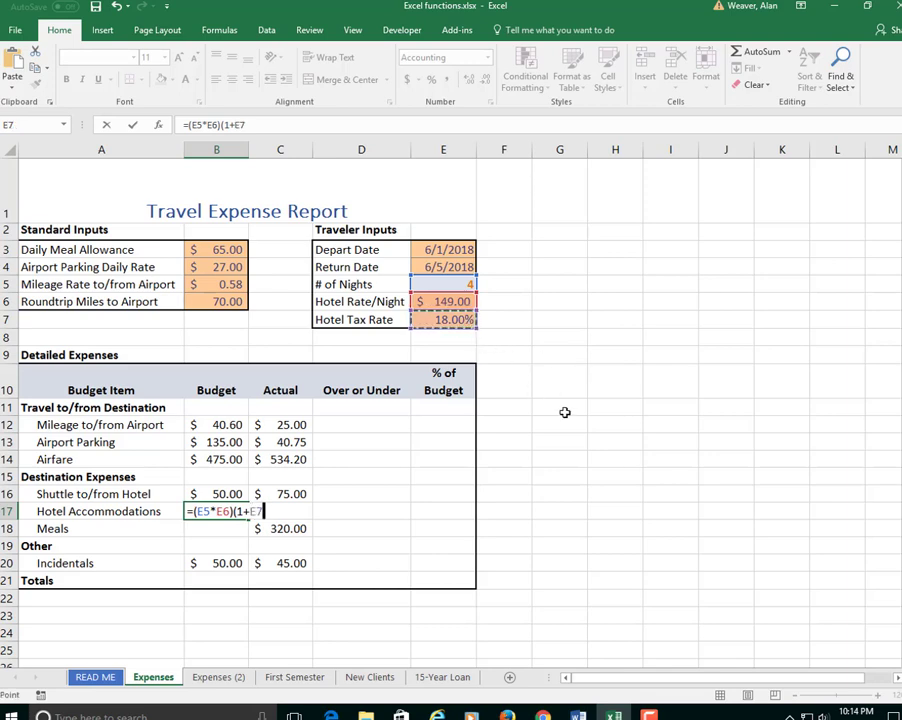
{"action": "type", "text": ")"}
{"action": "key", "text": "Return"}
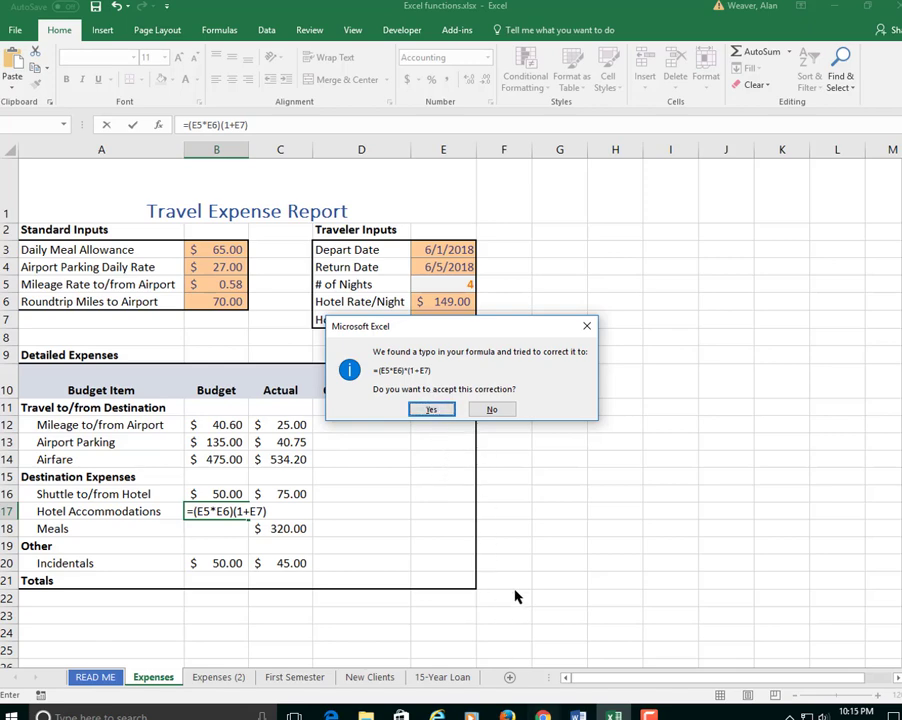
{"action": "left_click", "coordinate": [453, 409]}
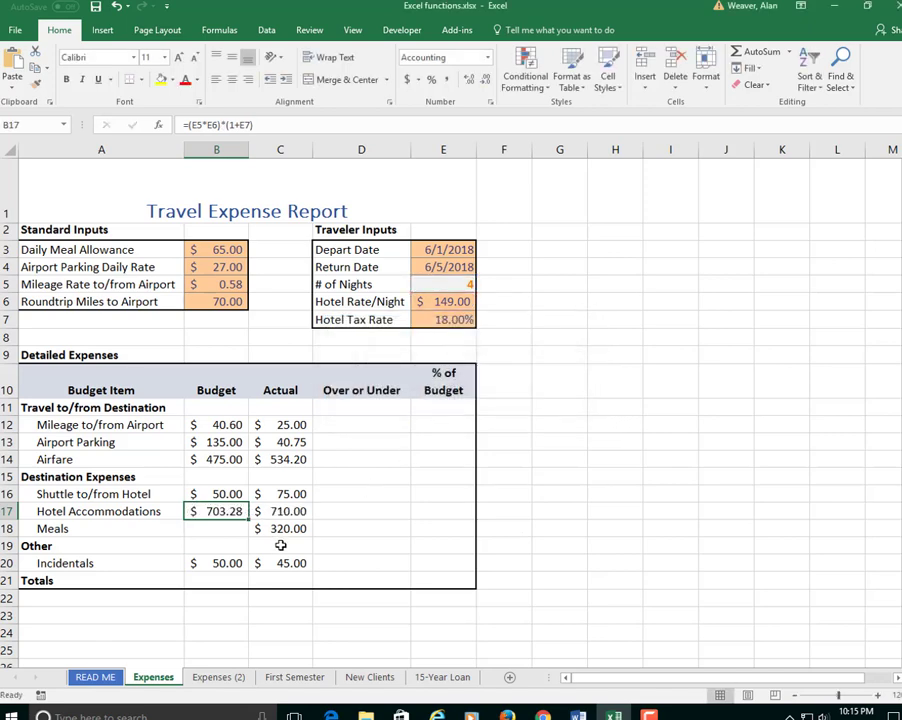
Calculate the Meals budget in B18 as the daily meal allowance times one plus the nights with =B3*(1+E5)
{"action": "left_click", "coordinate": [213, 527]}
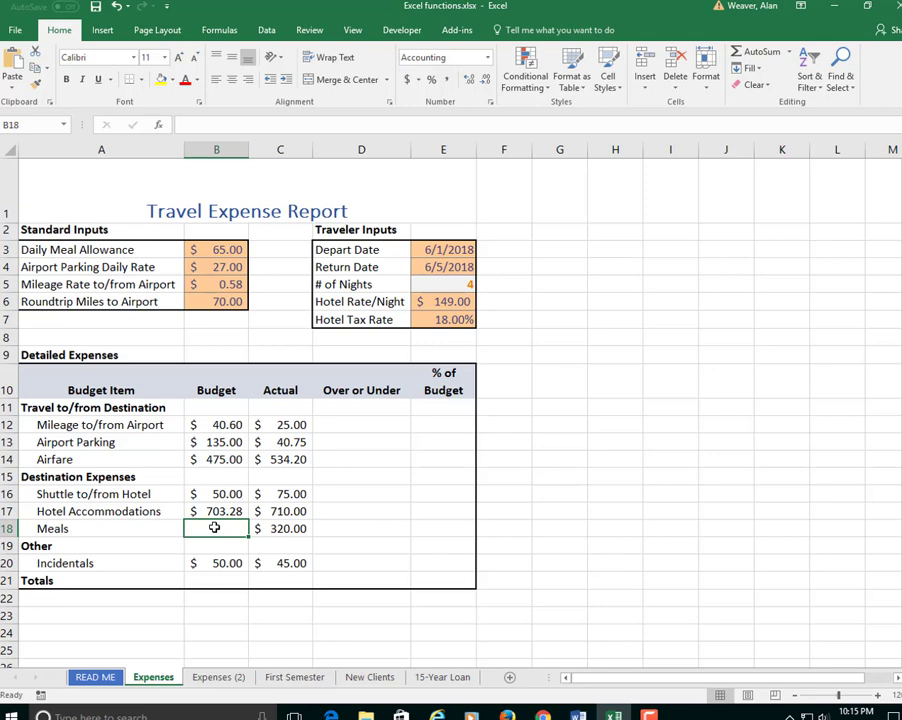
{"action": "type", "text": "="}
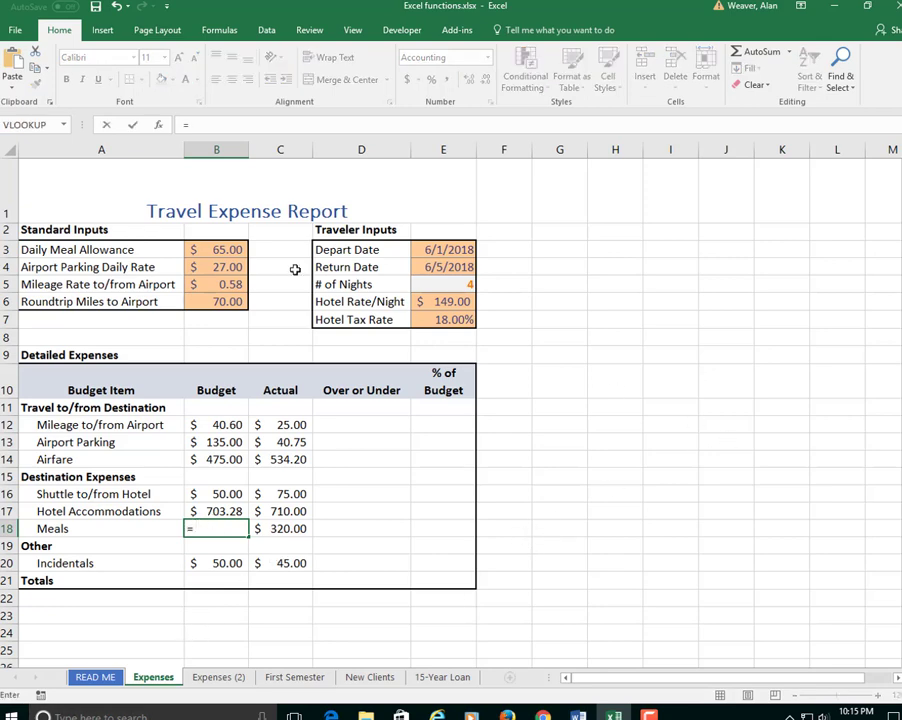
{"action": "left_click", "coordinate": [214, 250]}
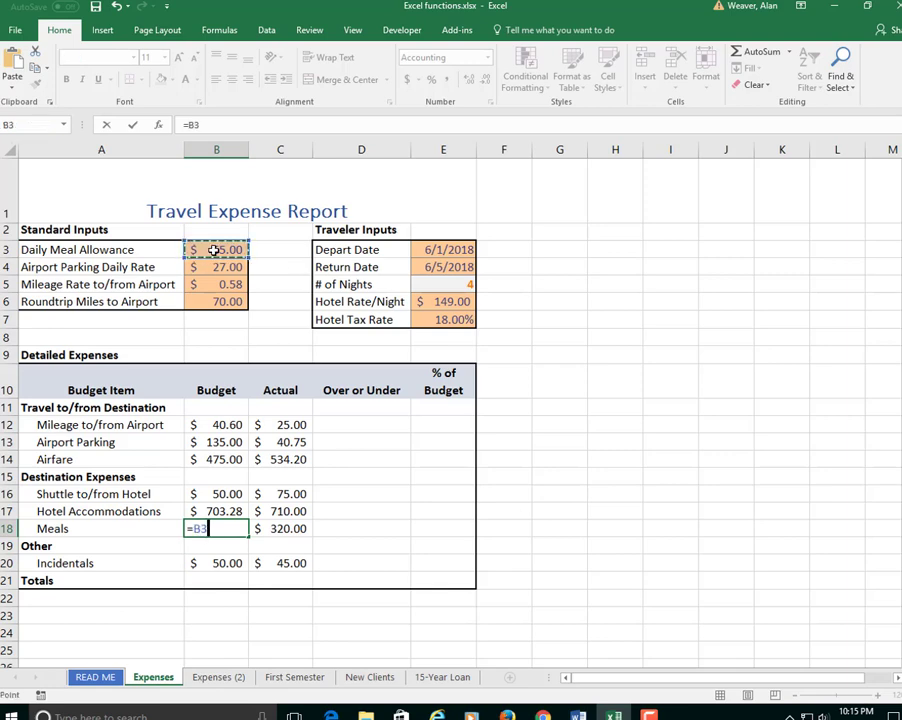
{"action": "type", "text": "("}
{"action": "type", "text": "("}
{"action": "type", "text": "1+"}
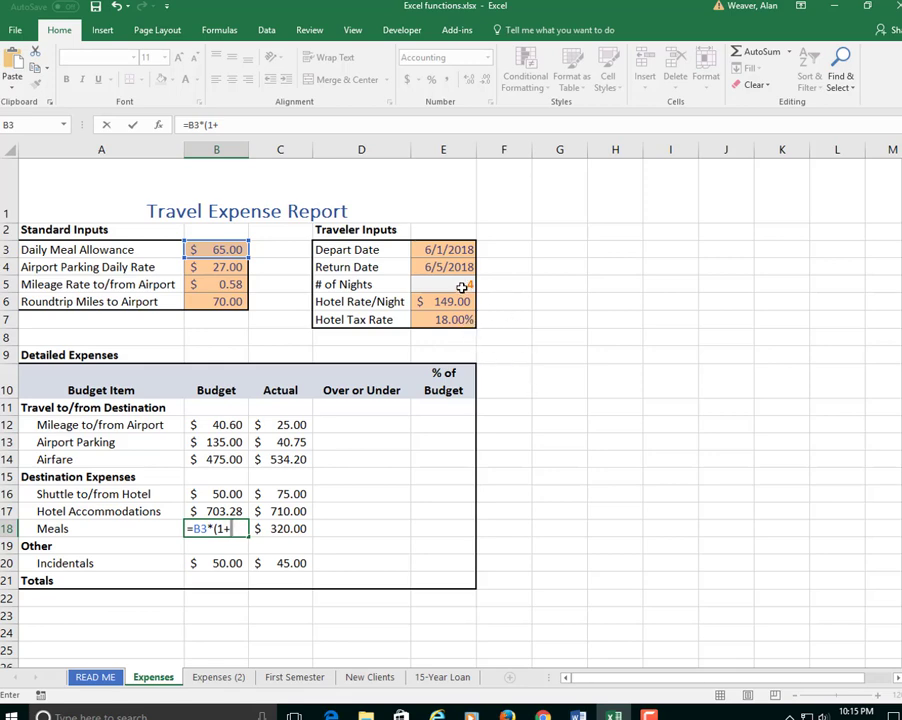
{"action": "left_click", "coordinate": [468, 289]}
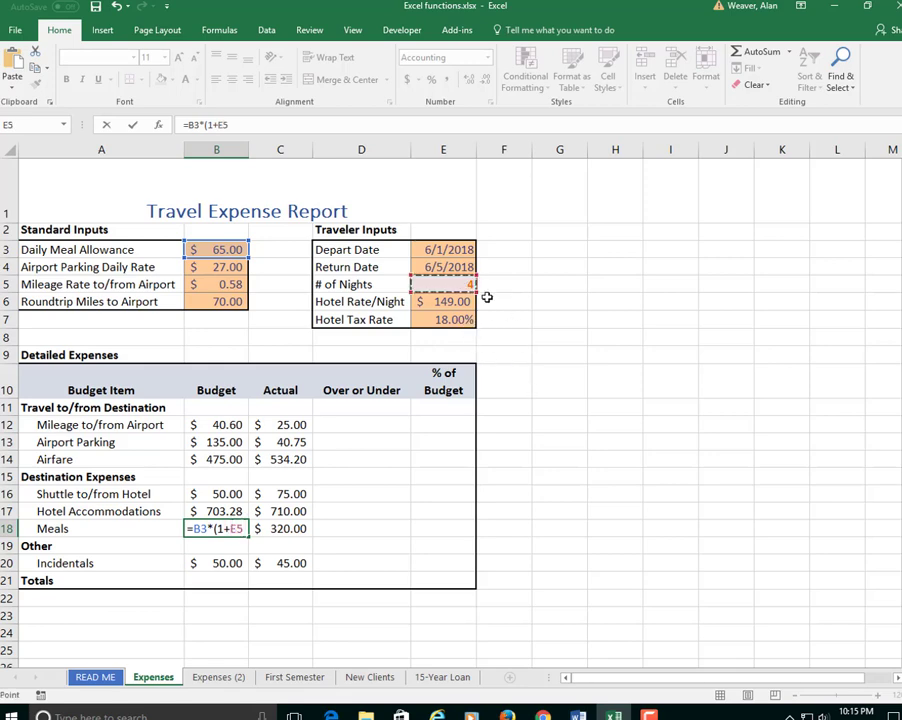
{"action": "type", "text": ")"}
{"action": "key", "text": "ctrl+Return"}
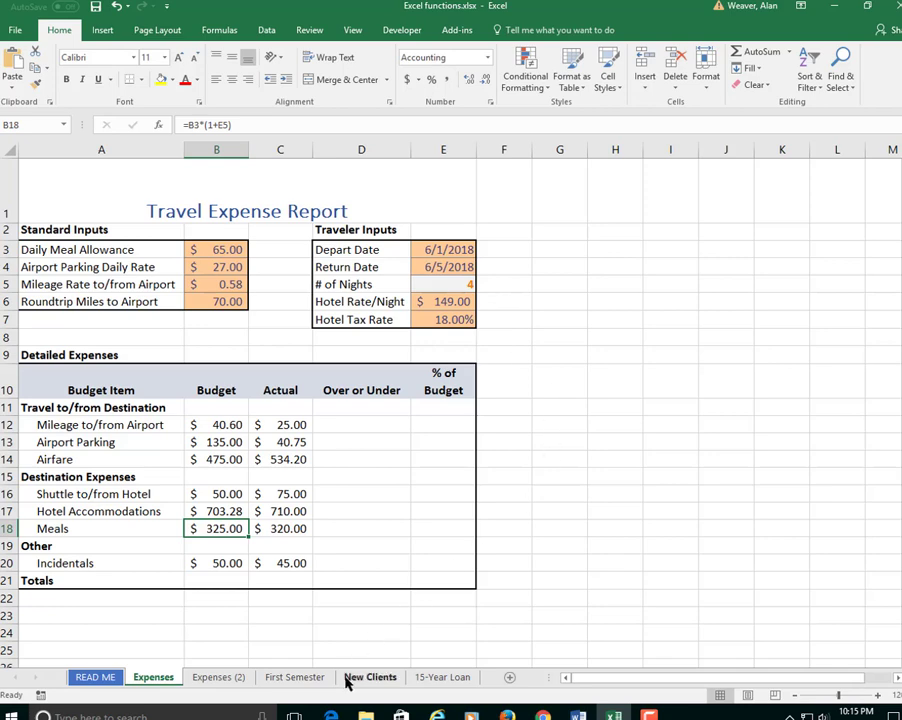
Total the Budget column in B21 with =SUM(B12:B20)
{"action": "left_click", "coordinate": [216, 580]}
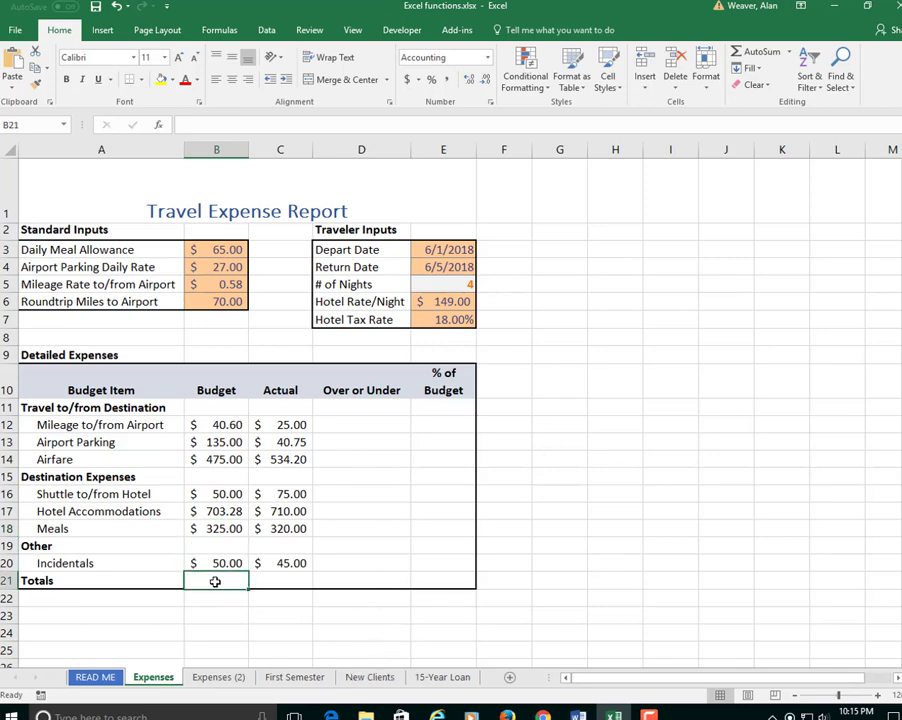
{"action": "left_click", "coordinate": [757, 53]}
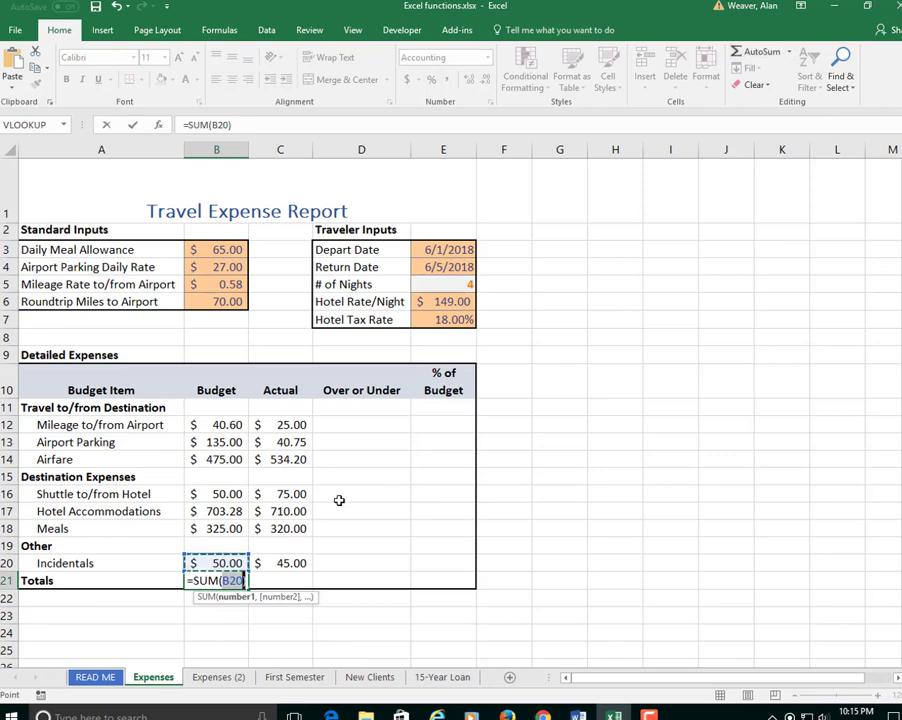
{"action": "left_click_drag", "start_coordinate": [230, 561], "coordinate": [232, 426]}
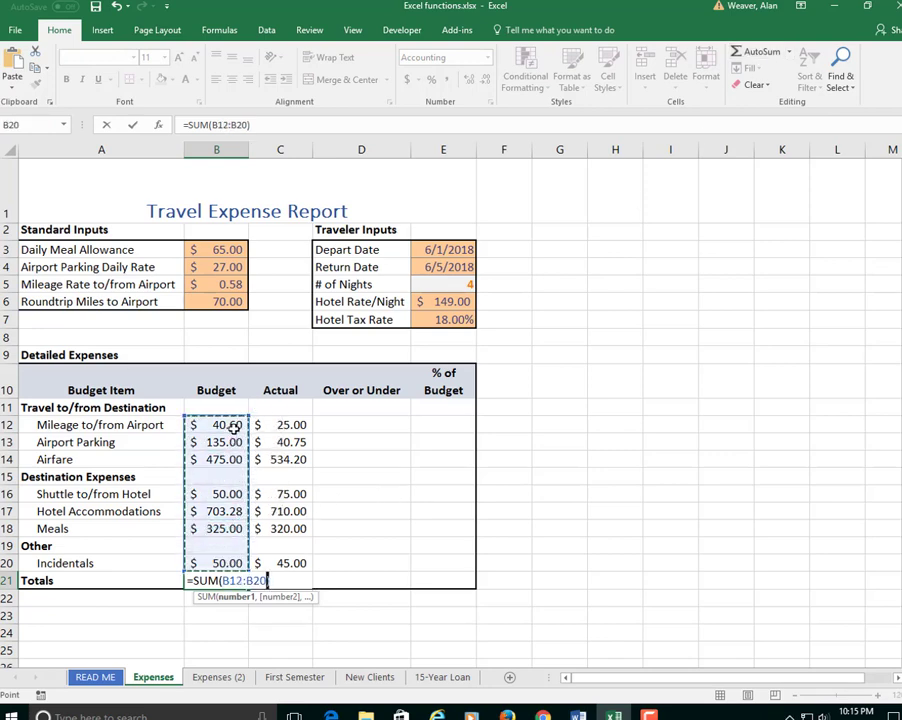
{"action": "key", "text": "Return"}
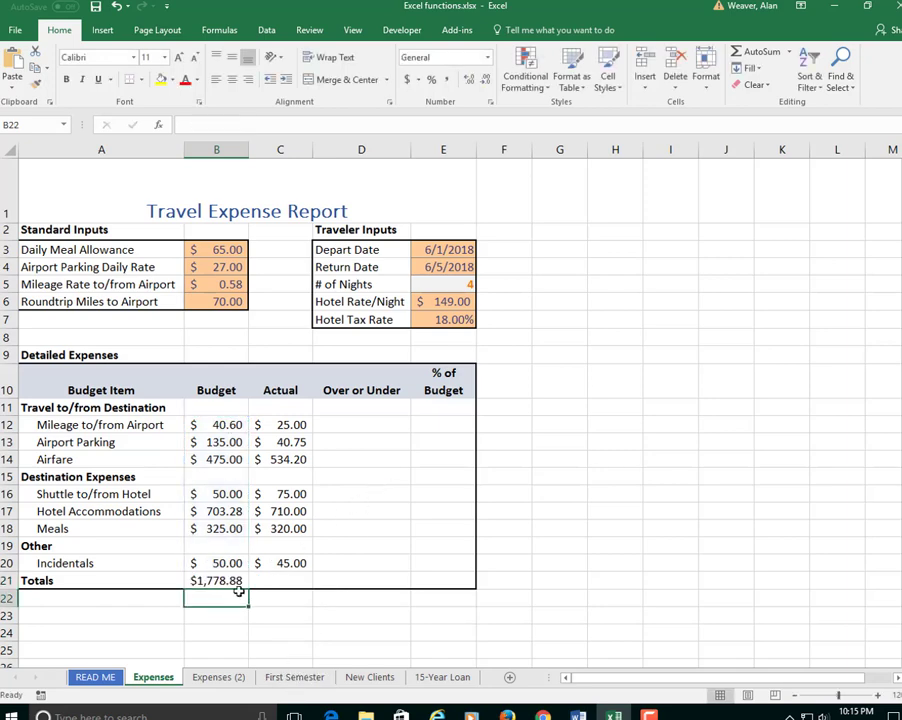
Fill the Totals formula from B21 across to the Actual and Over or Under columns, C21:D21
{"action": "left_click", "coordinate": [238, 580]}
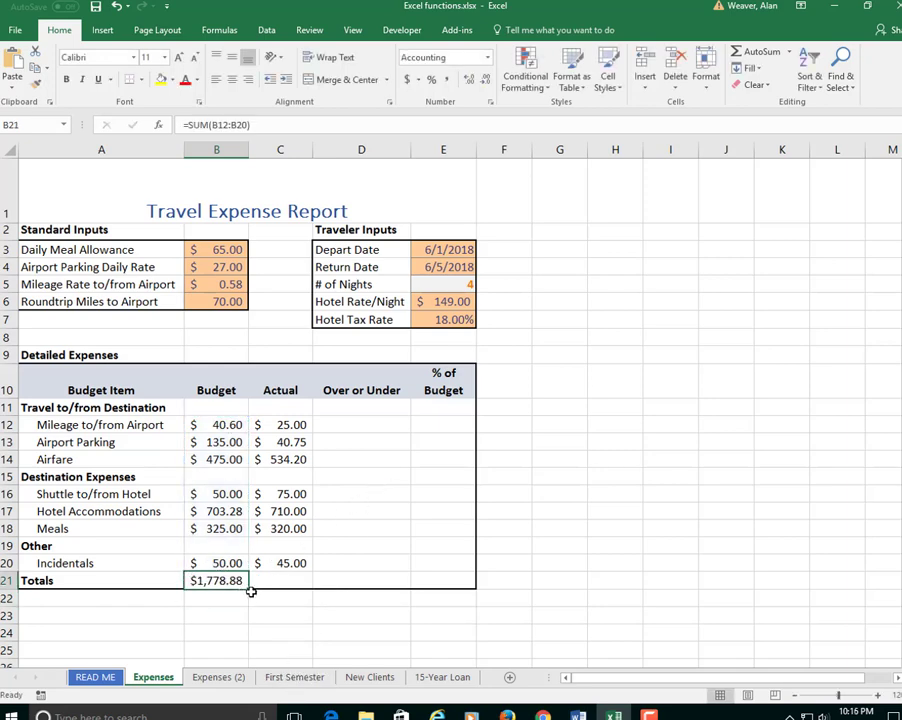
{"action": "left_click_drag", "start_coordinate": [250, 590], "coordinate": [376, 584]}
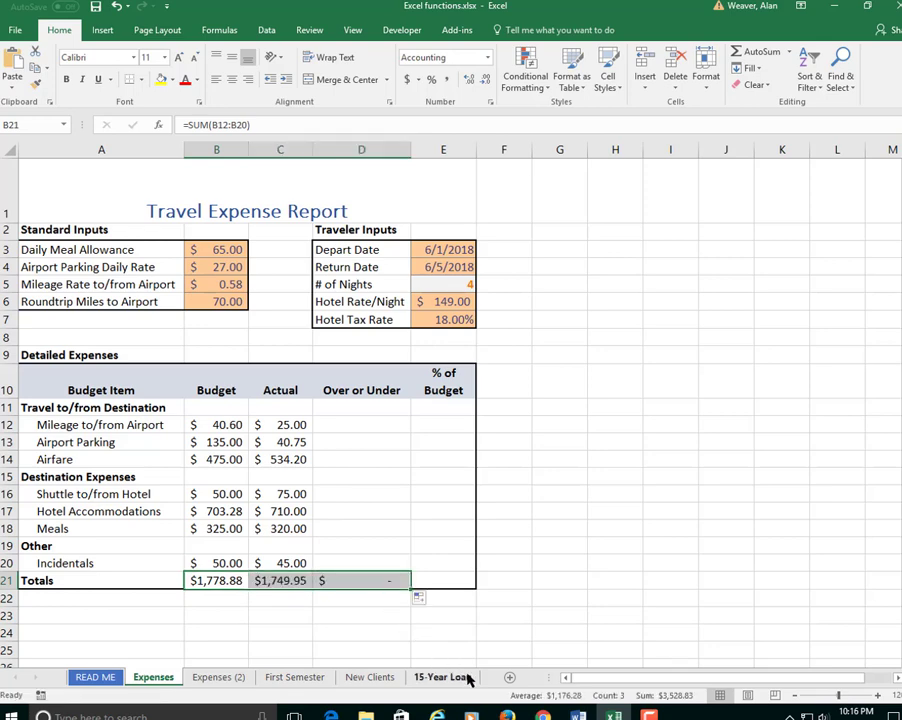
{"action": "left_click", "coordinate": [596, 557]}
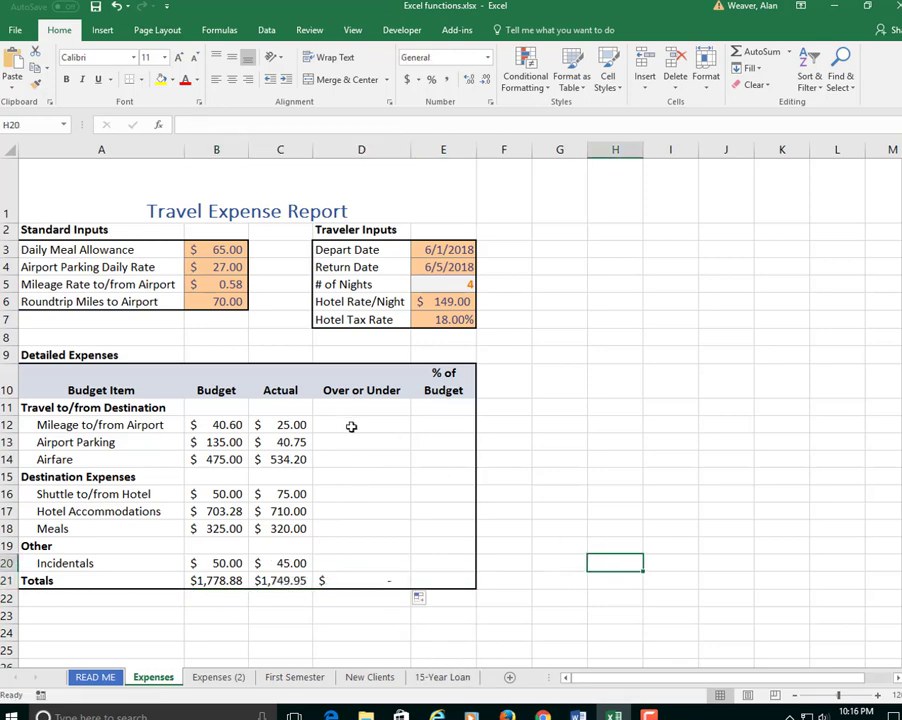
Calculate the Over or Under amount for Mileage to/from Airport in D12 as actual minus budget with =C12-B12
{"action": "left_click", "coordinate": [353, 427]}
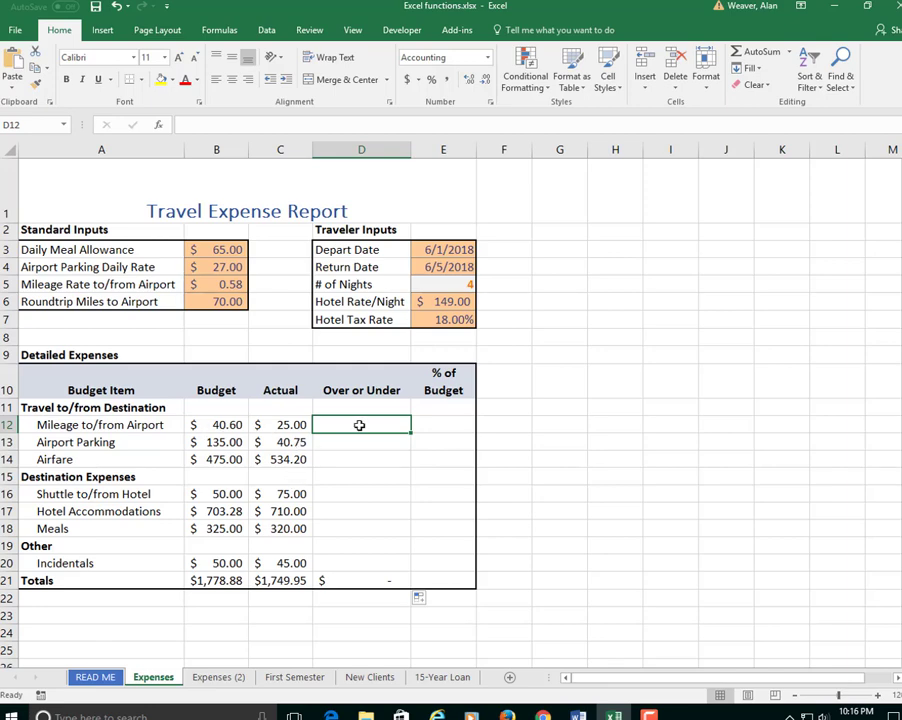
{"action": "type", "text": "="}
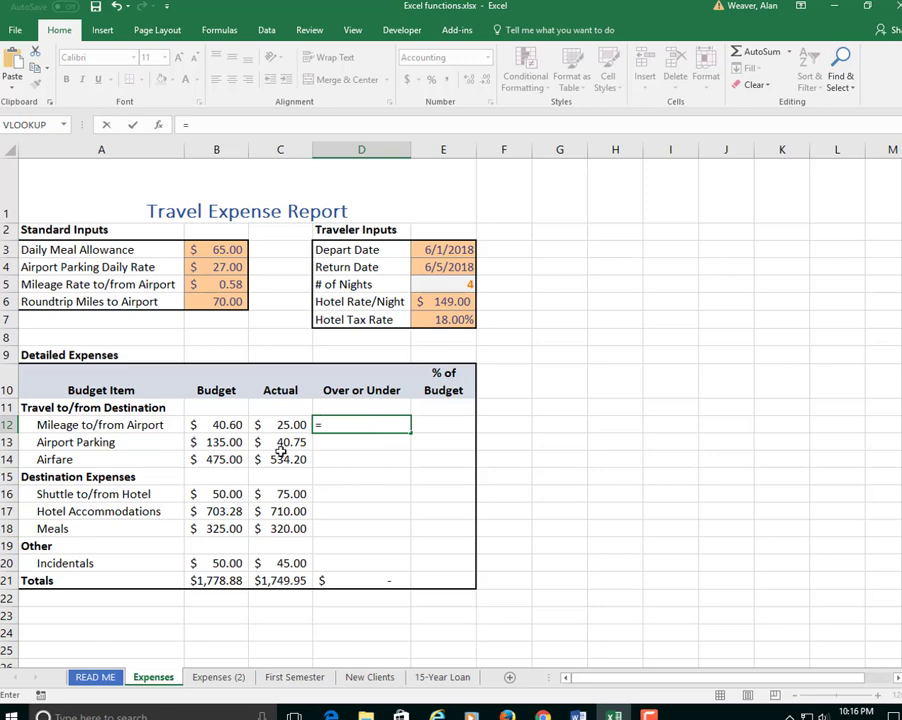
{"action": "left_click", "coordinate": [297, 425]}
{"action": "type", "text": "-"}
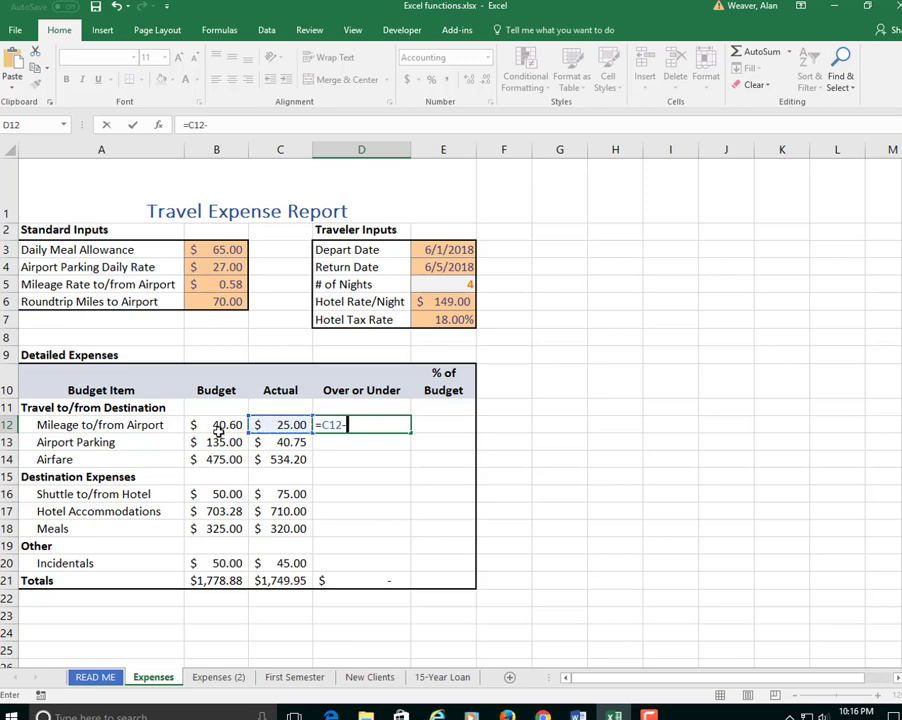
{"action": "left_click", "coordinate": [217, 425]}
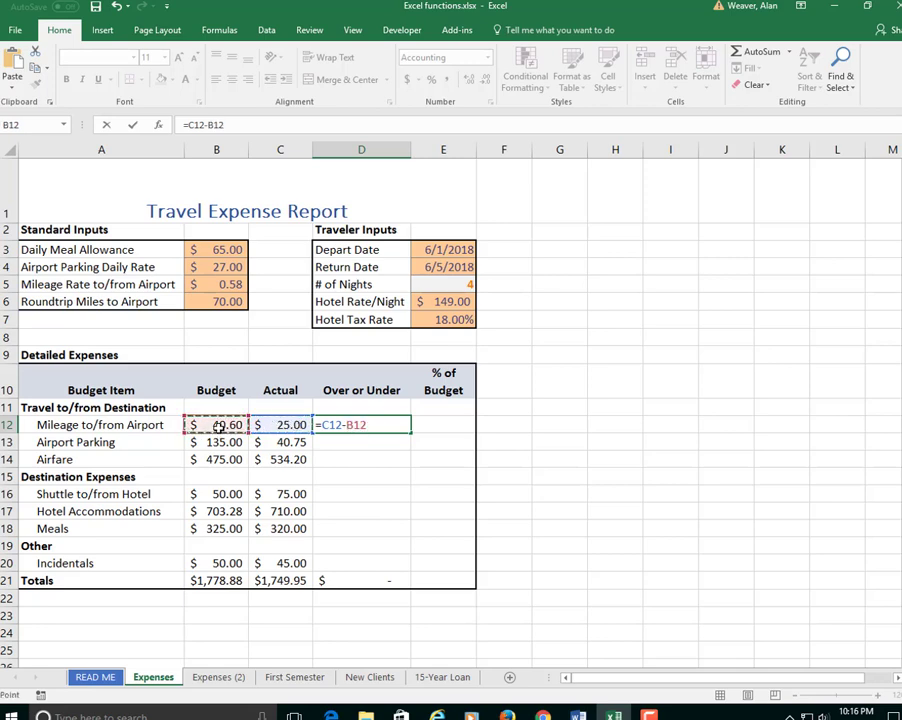
{"action": "key", "text": "Return"}
{"action": "key", "text": "Up"}
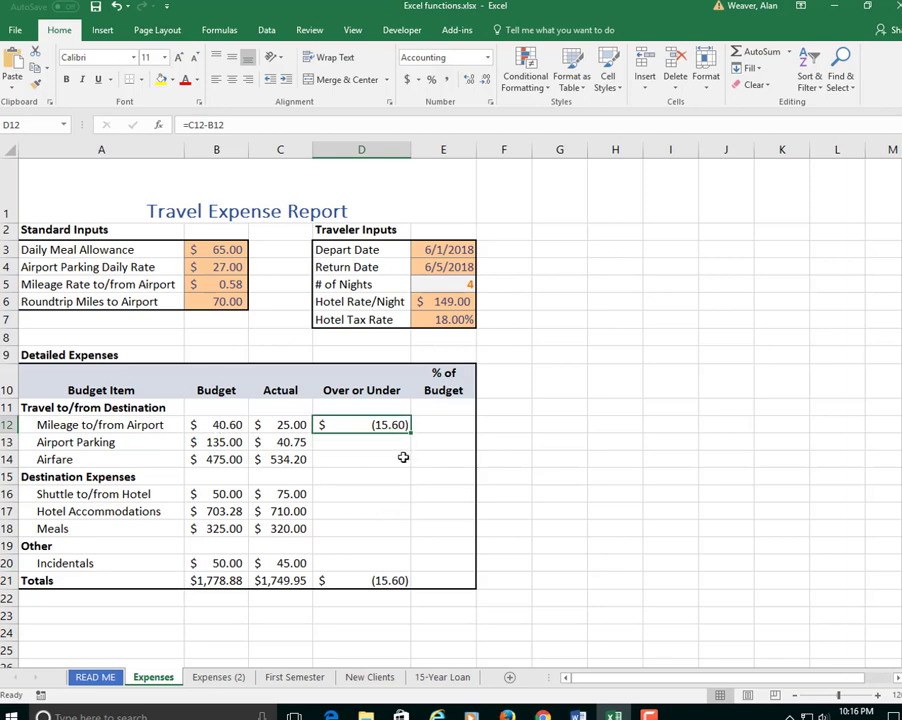
Copy the Over or Under formula from D12 to the other expense rows, D13:D14, D16:D18 and D20
{"action": "key", "text": "ctrl+c"}
{"action": "key", "text": "Down"}
{"action": "key", "text": "shift+Down"}
{"action": "key", "text": "ctrl+v"}
{"action": "key", "text": "Down"}
{"action": "key", "text": "Down"}
{"action": "key", "text": "Down"}
{"action": "key", "text": "shift+Down"}
{"action": "key", "text": "shift+Down"}
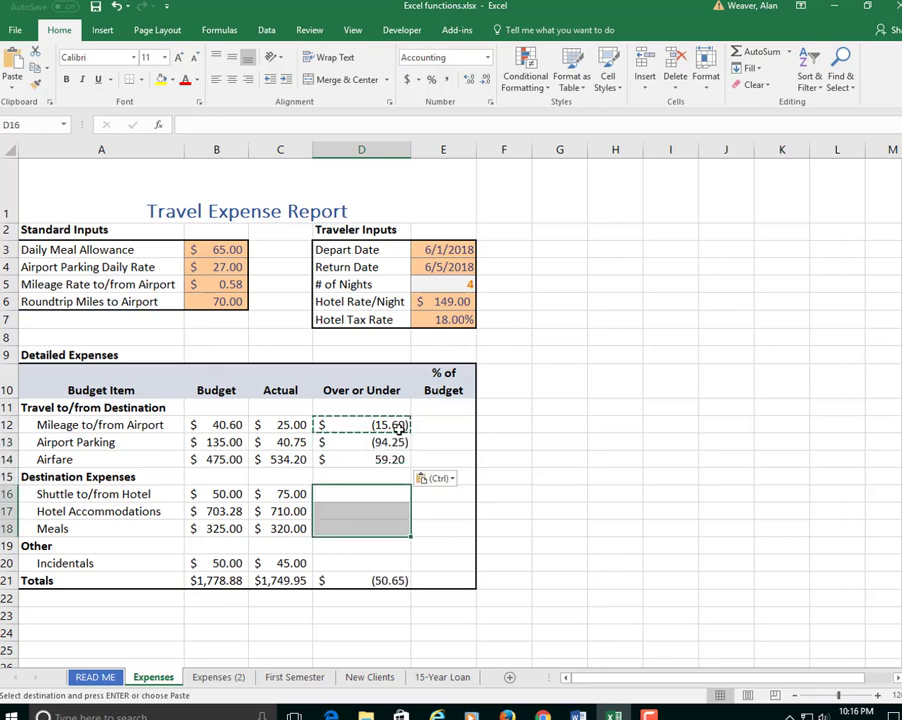
{"action": "key", "text": "ctrl+v"}
{"action": "key", "text": "Down"}
{"action": "key", "text": "Down"}
{"action": "key", "text": "Down"}
{"action": "key", "text": "Down"}
{"action": "key", "text": "Return"}
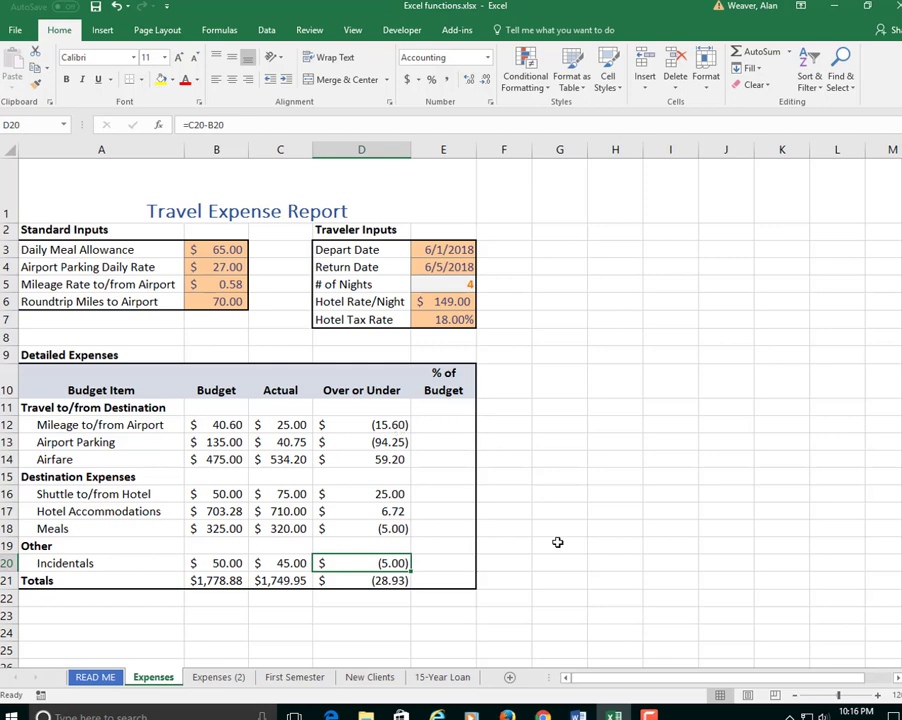
Calculate the % of Budget for Mileage to/from Airport in E12 as actual divided by budget with =C12/B12
{"action": "left_click", "coordinate": [443, 421]}
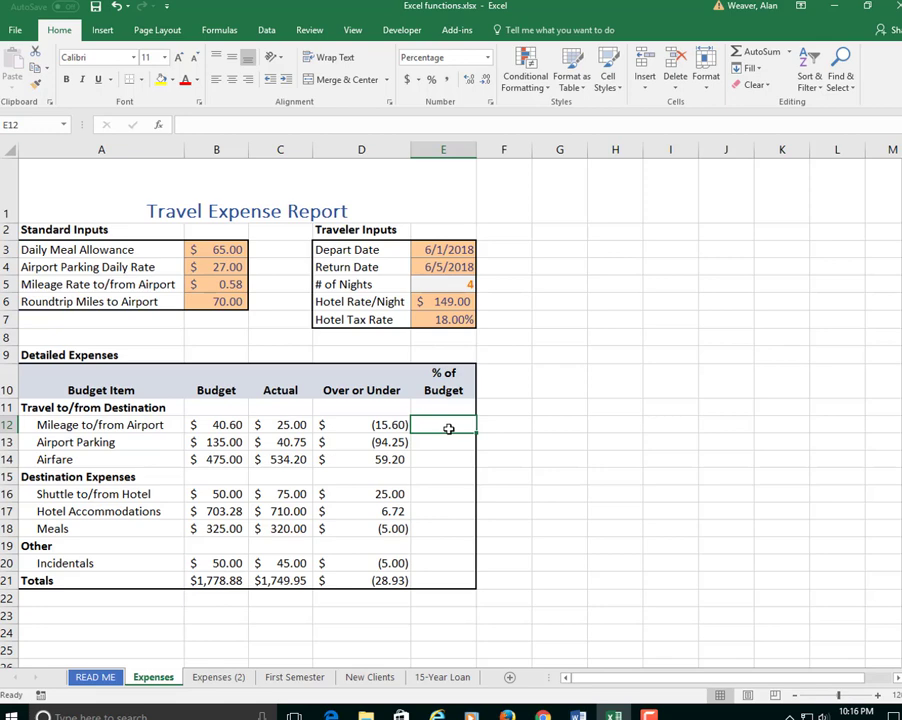
{"action": "type", "text": "="}
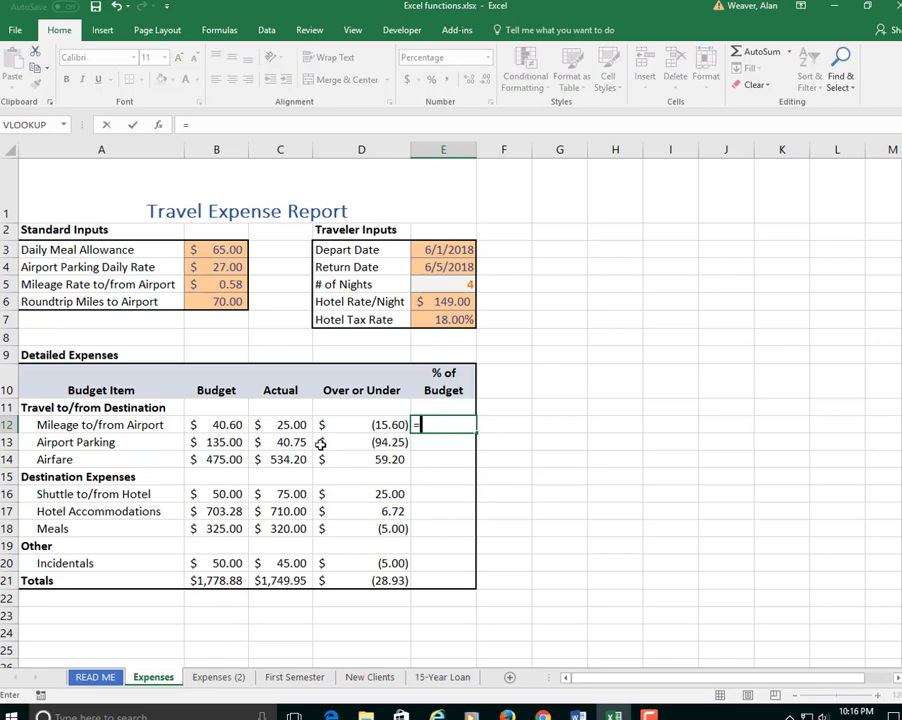
{"action": "left_click", "coordinate": [289, 425]}
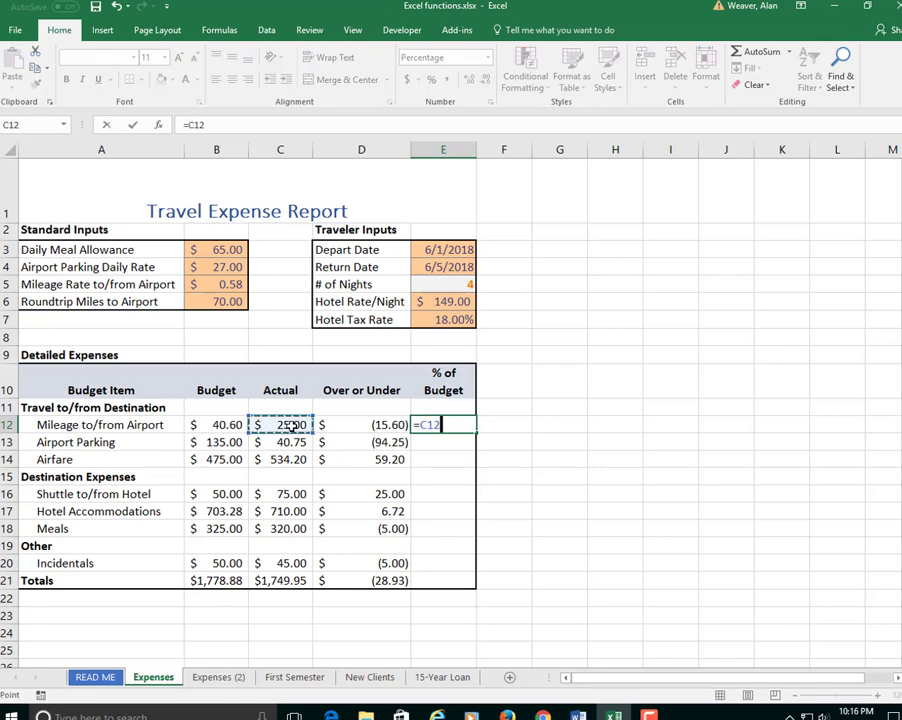
{"action": "type", "text": "/"}
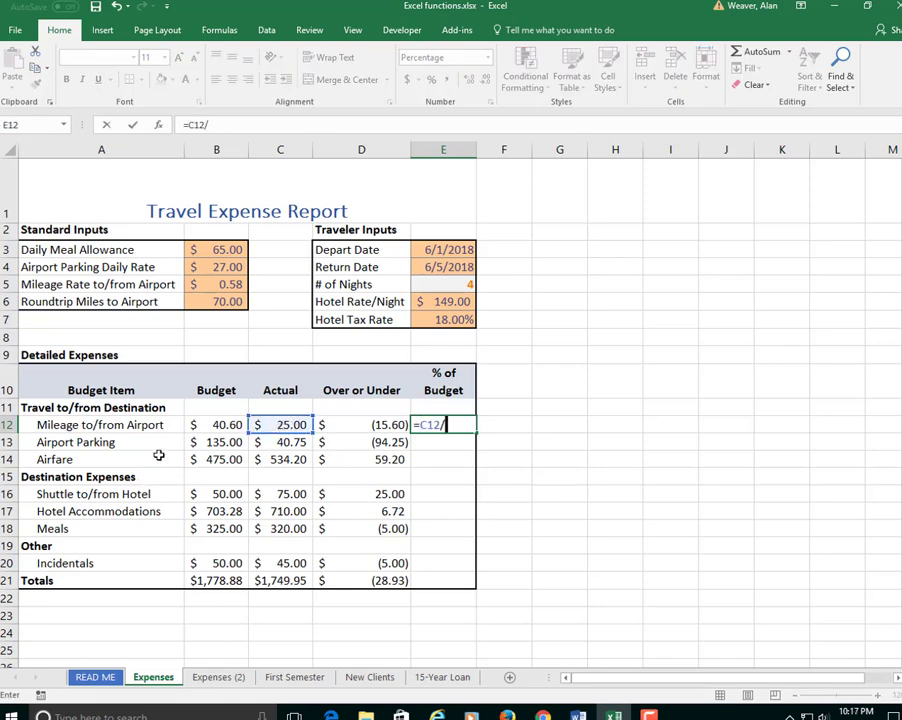
{"action": "left_click", "coordinate": [219, 425]}
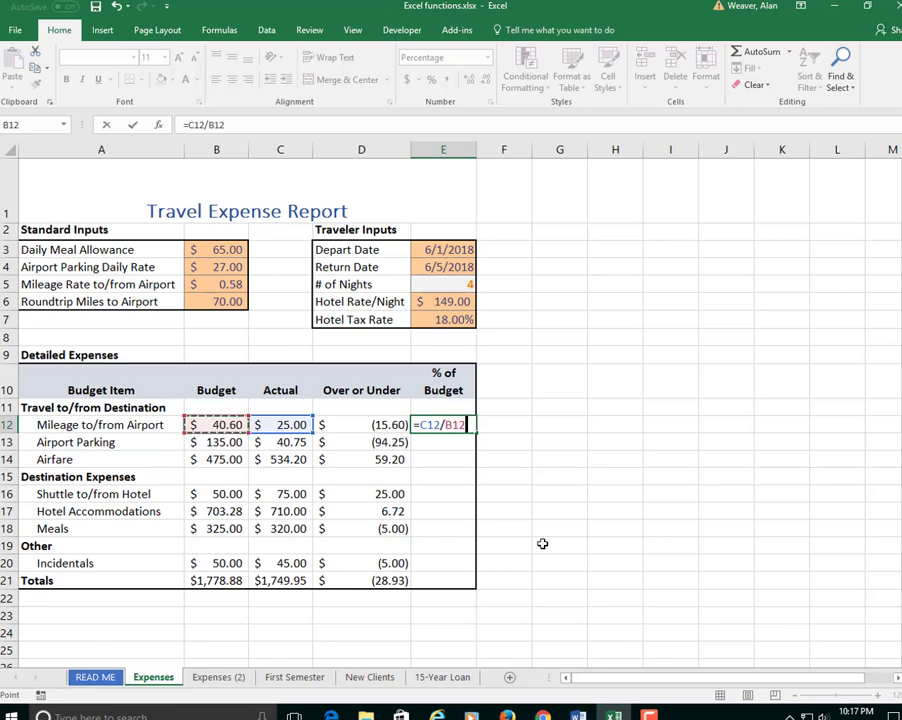
{"action": "key", "text": "ctrl+Return"}
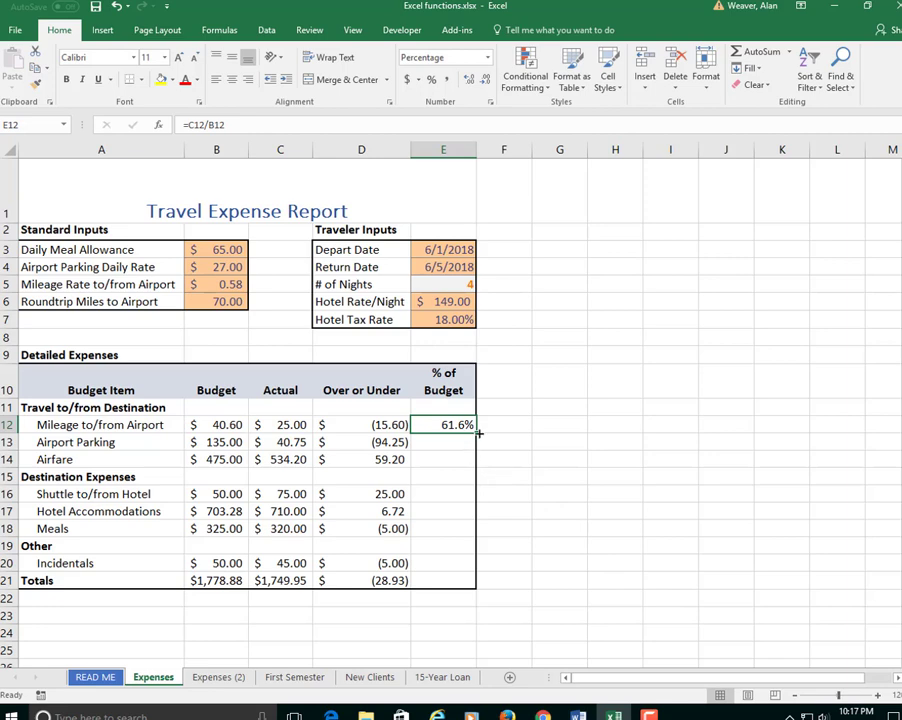
Fill the % of Budget formula from E12 down to E20 and clear it from the heading rows, E19 and E15
{"action": "left_click_drag", "start_coordinate": [477, 452], "coordinate": [464, 563]}
{"action": "left_click", "coordinate": [447, 546]}
{"action": "key", "text": "Delete"}
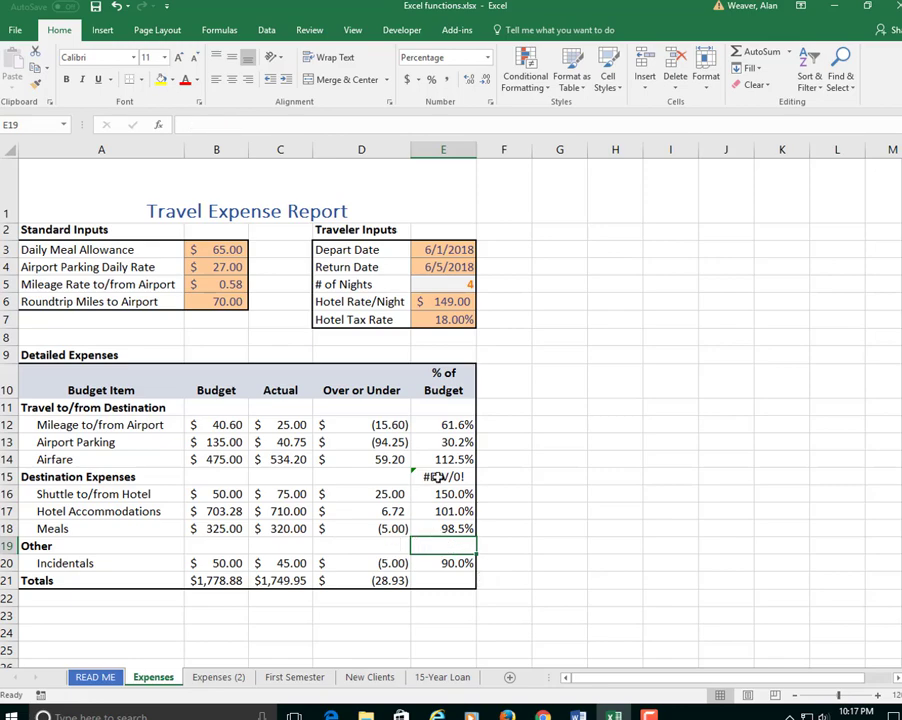
{"action": "left_click", "coordinate": [441, 476]}
{"action": "key", "text": "Delete"}
{"action": "left_click", "coordinate": [638, 491]}
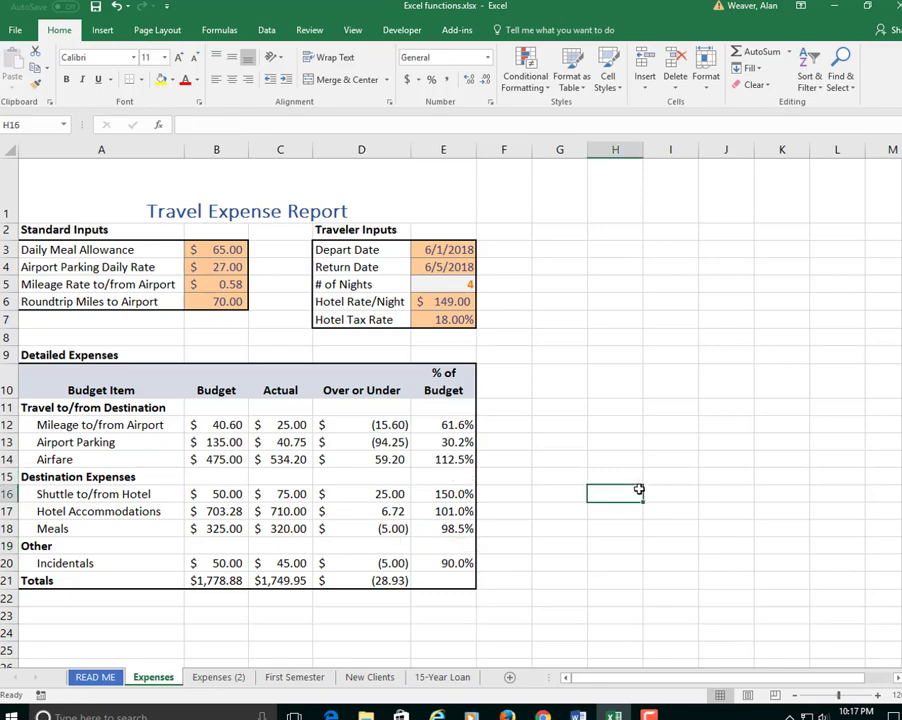